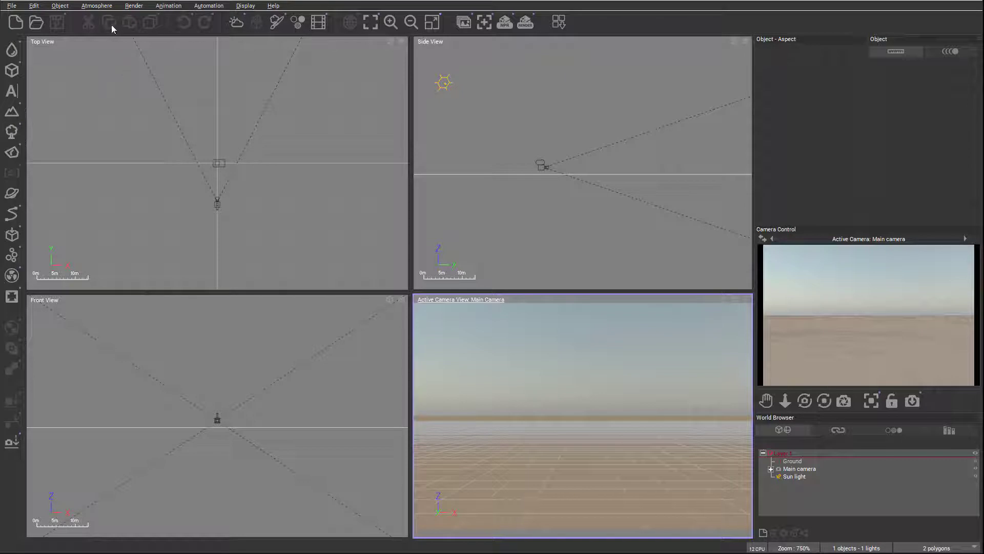
# - Open the Atmosphere Editor and reposition its window to keep the camera views accessible
pyautogui.click(91, 7)
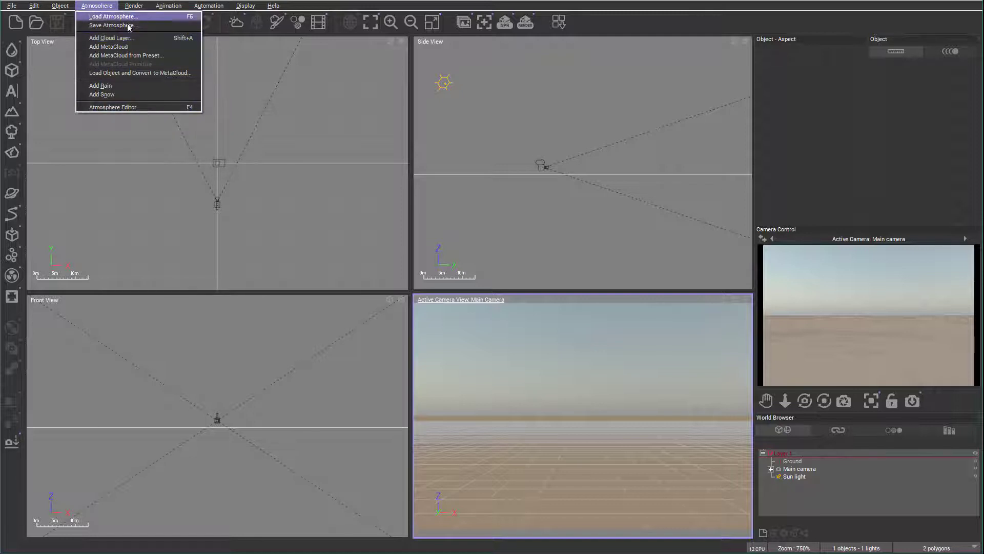
pyautogui.click(127, 107)
pyautogui.moveTo(433, 100); pyautogui.dragTo(394, 85)
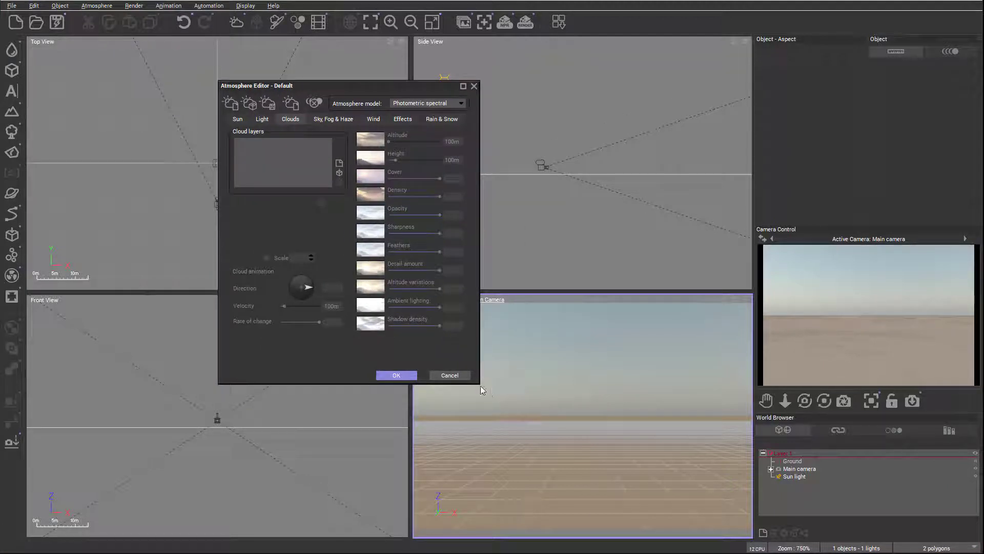
pyautogui.moveTo(481, 385); pyautogui.dragTo(481, 386)
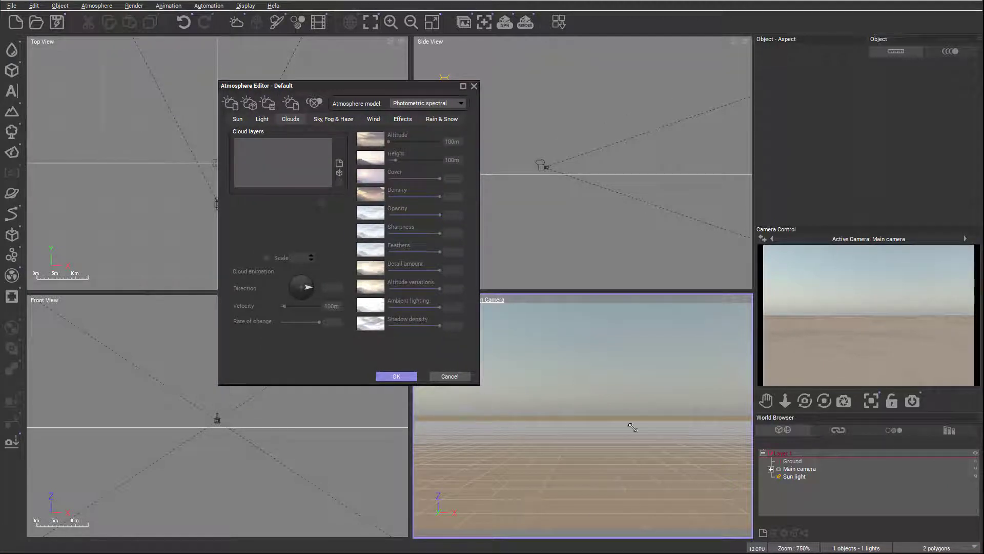
# - Browse the Photometric, Physical, Daytime and Sunset atmosphere preset collections without loading a preset
pyautogui.click(251, 105)
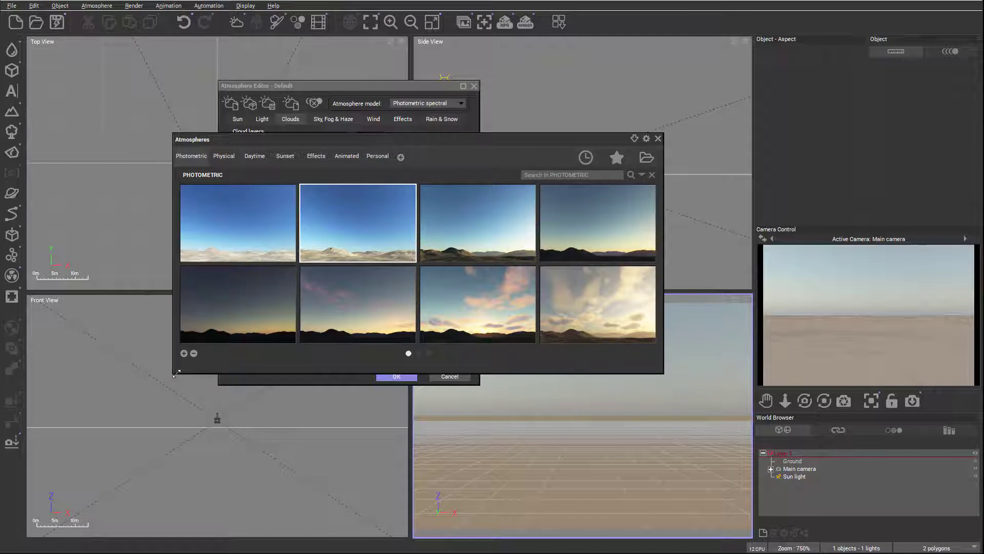
pyautogui.moveTo(175, 375); pyautogui.dragTo(117, 516)
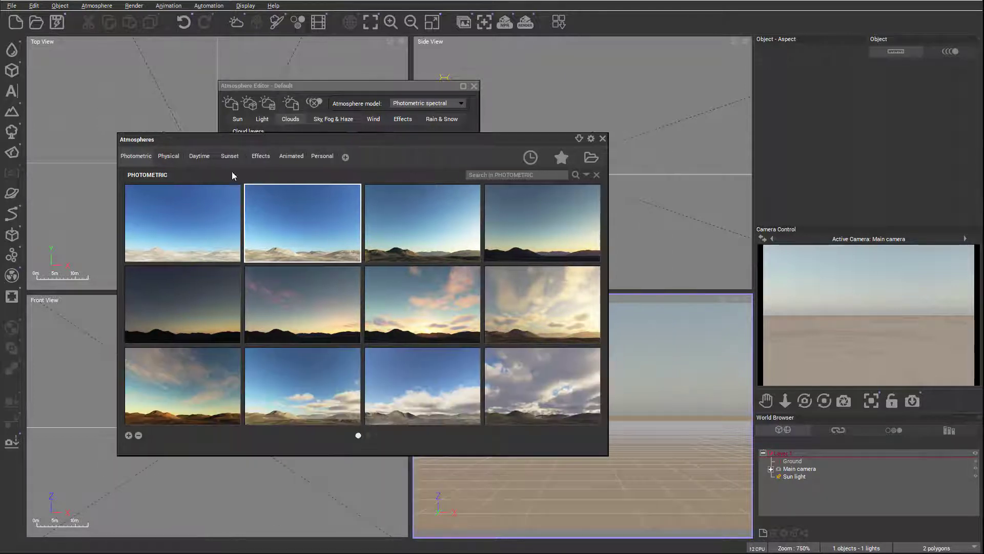
pyautogui.click(170, 159)
pyautogui.click(199, 157)
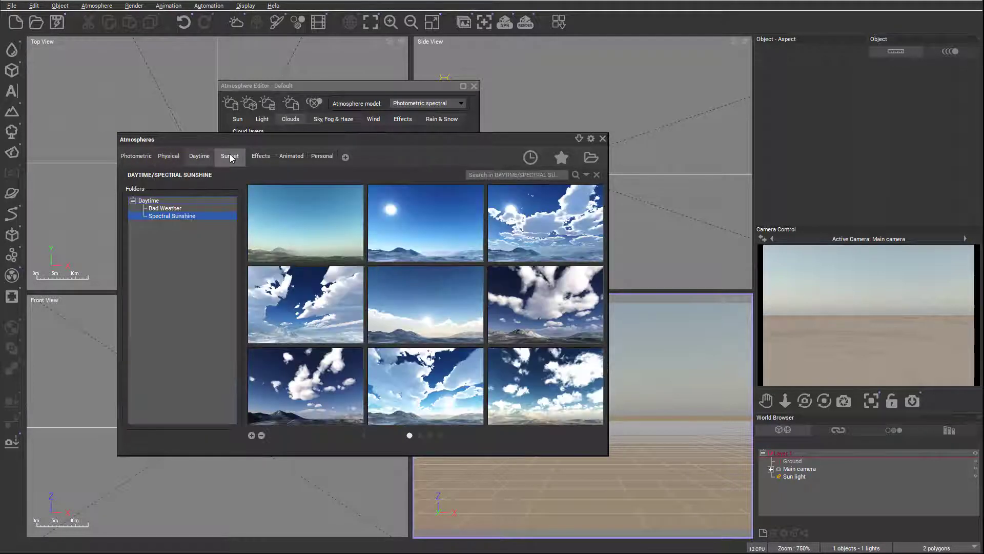
pyautogui.click(231, 157)
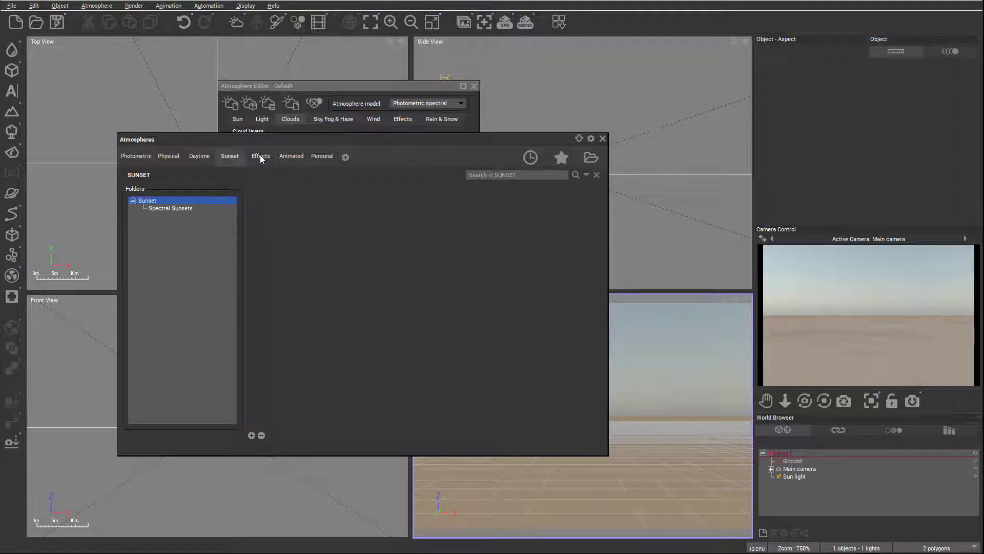
pyautogui.click(603, 138)
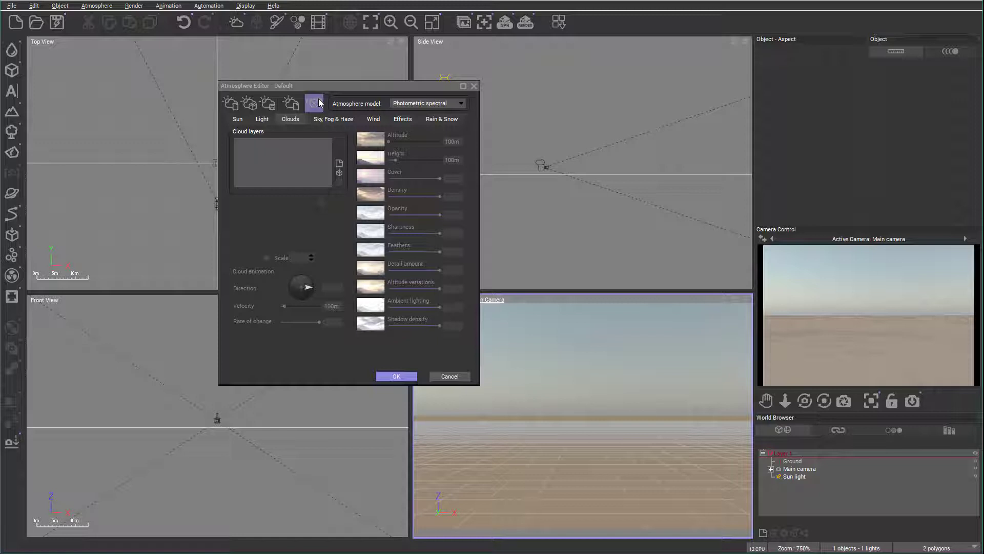
# - Try the Volumetric atmosphere model and return to Photometric spectral with automatic adjustment of the atmosphere and camera exposure
pyautogui.click(461, 104)
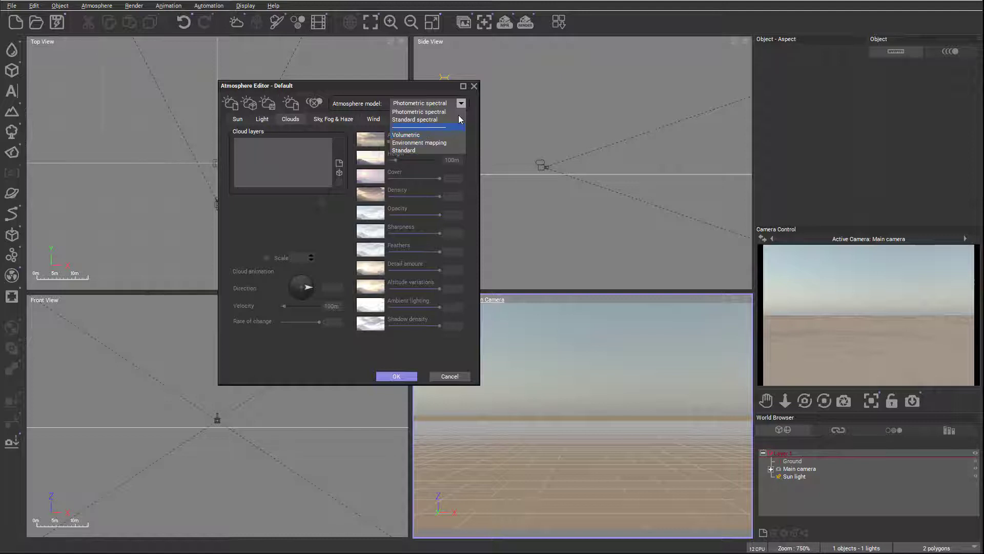
pyautogui.click(422, 120)
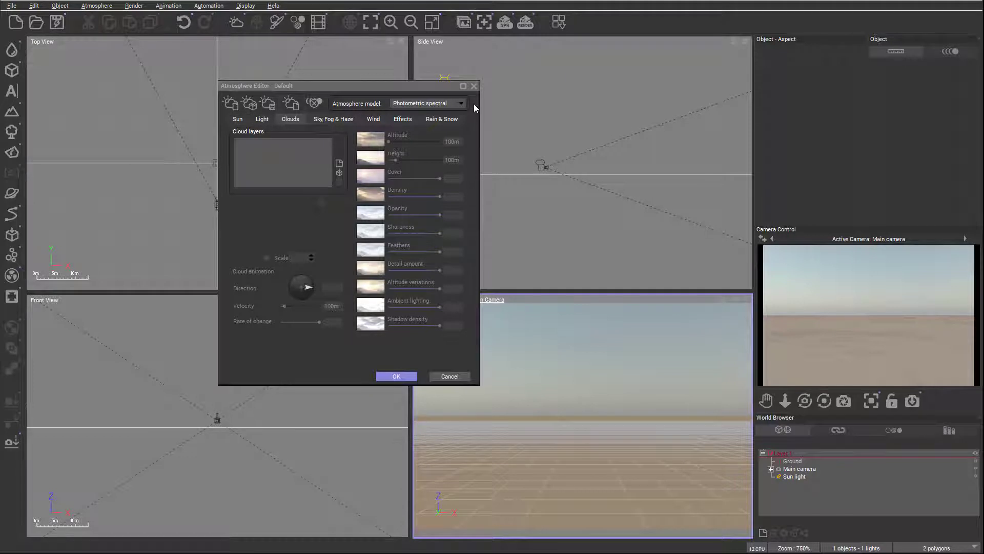
pyautogui.click(461, 104)
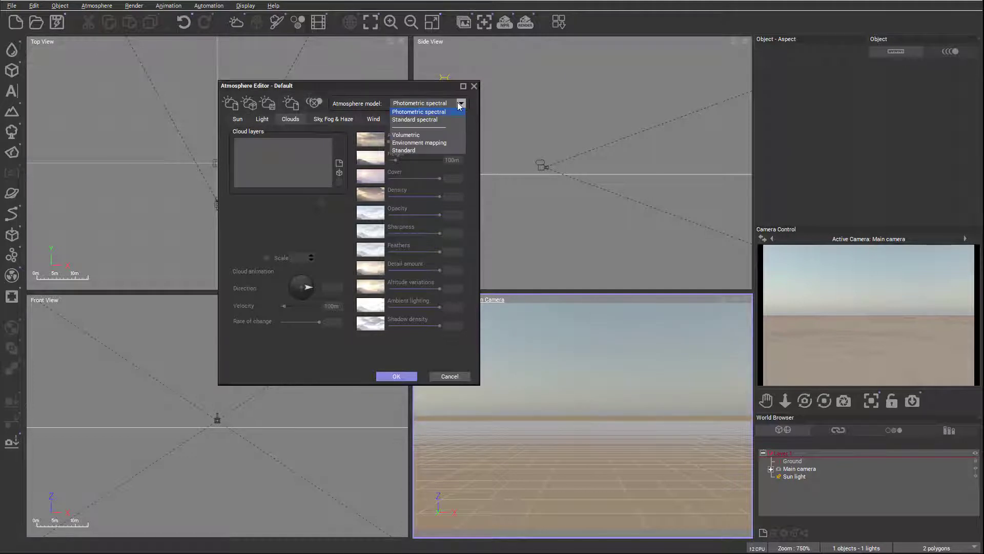
pyautogui.click(433, 136)
pyautogui.click(439, 264)
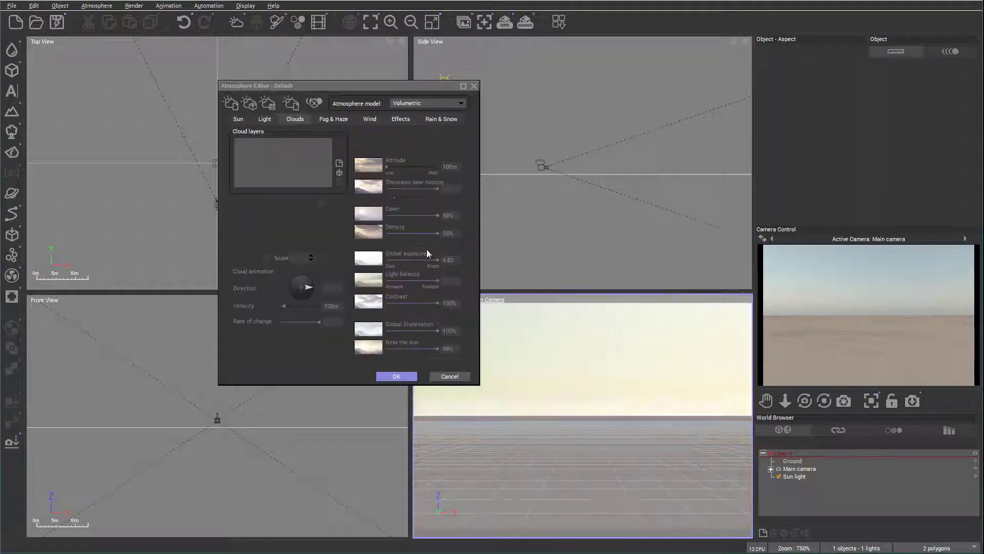
pyautogui.click(460, 104)
pyautogui.click(436, 115)
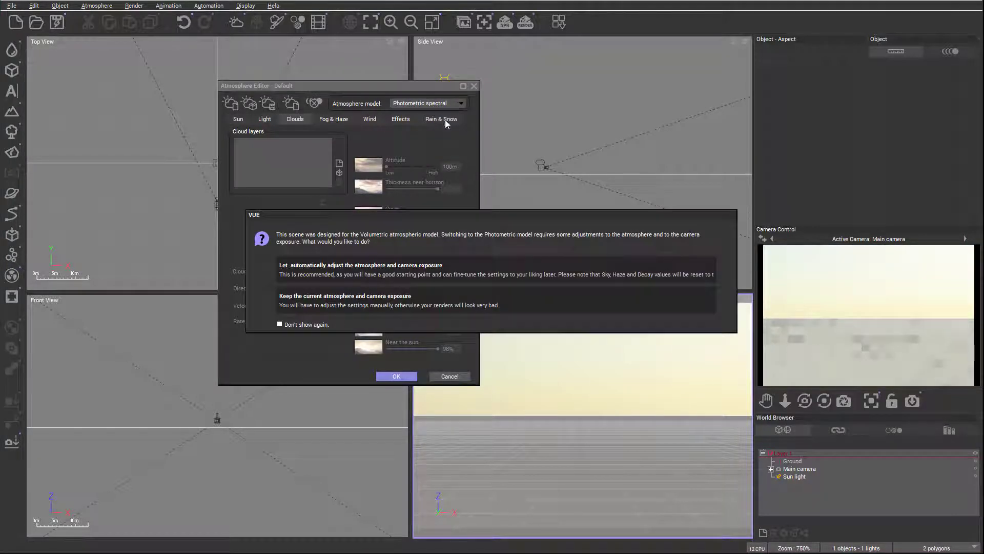
pyautogui.click(466, 263)
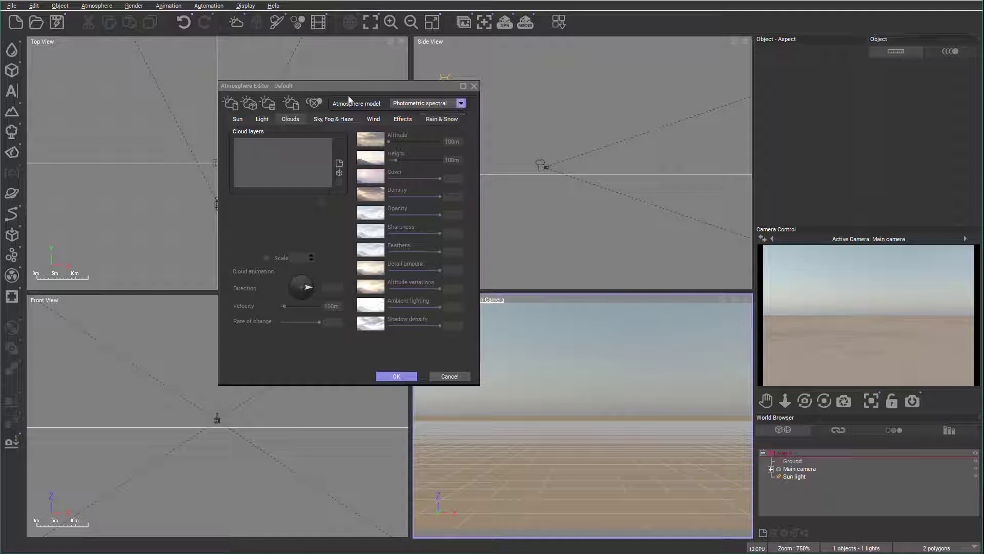
# - Try the real-world sun position, return to the custom position and set the sun's azimuth to 178.07°
pyautogui.click(237, 119)
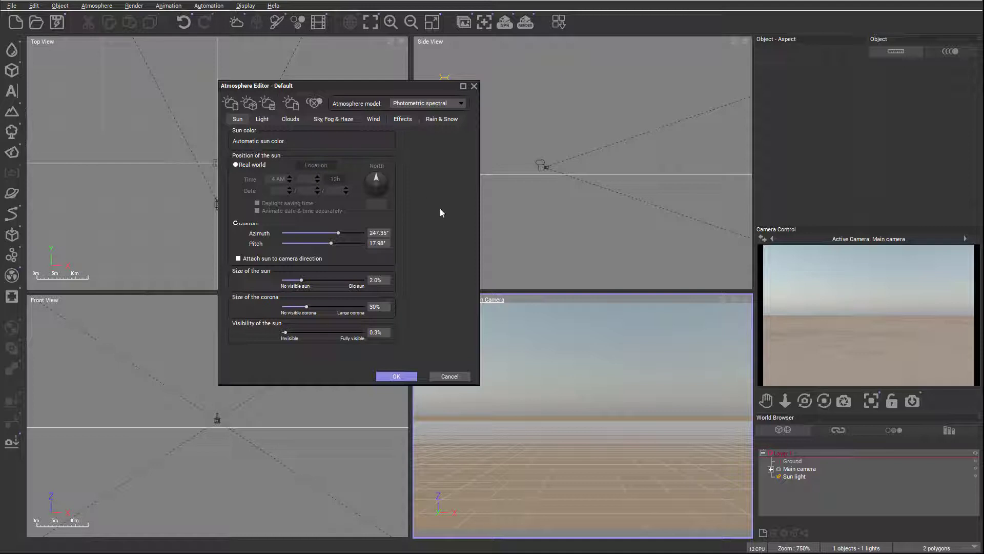
pyautogui.click(245, 166)
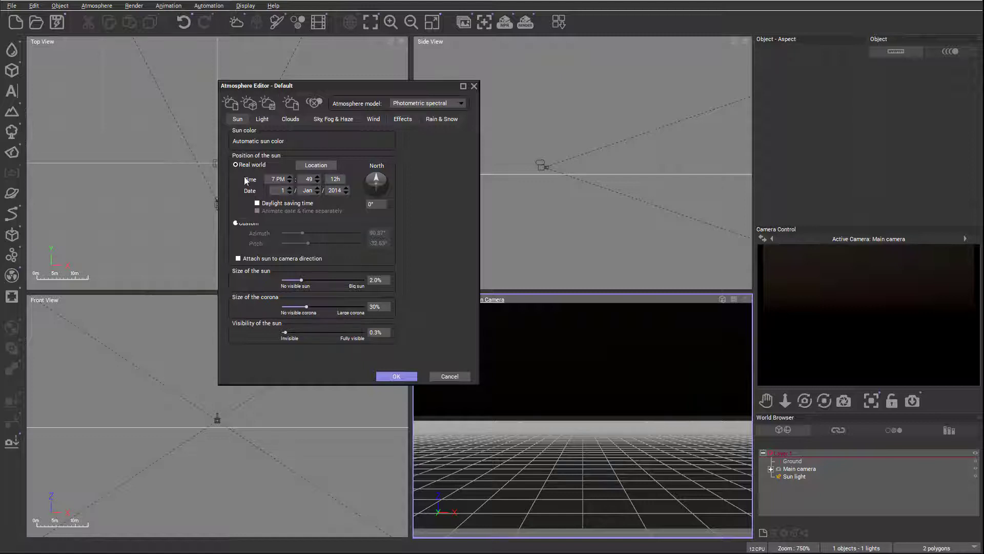
pyautogui.click(235, 224)
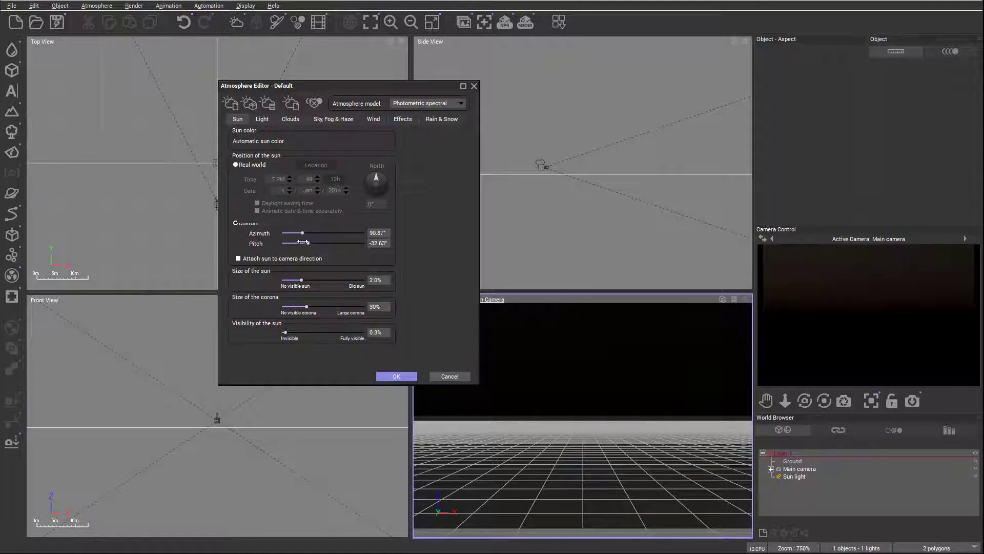
pyautogui.moveTo(302, 232); pyautogui.dragTo(322, 233)
# - Select the sun light and move it in the Side View to about Y -73.7 m, Z -10.5 m
pyautogui.moveTo(328, 83); pyautogui.dragTo(338, 165)
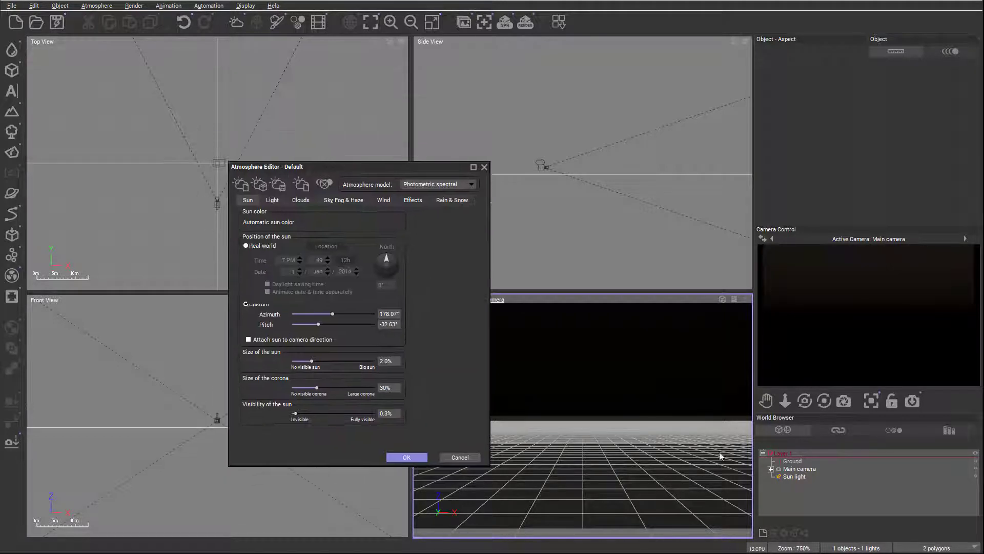
pyautogui.click(795, 477)
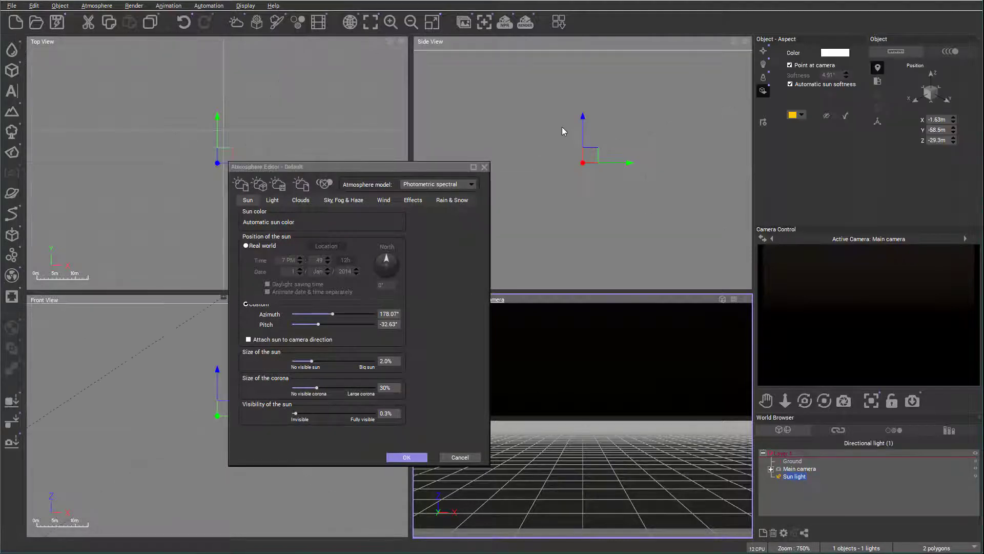
pyautogui.moveTo(583, 156); pyautogui.dragTo(530, 88)
# - Attach the sun to the camera direction and apply the atmosphere settings
pyautogui.moveTo(352, 163); pyautogui.dragTo(364, 116)
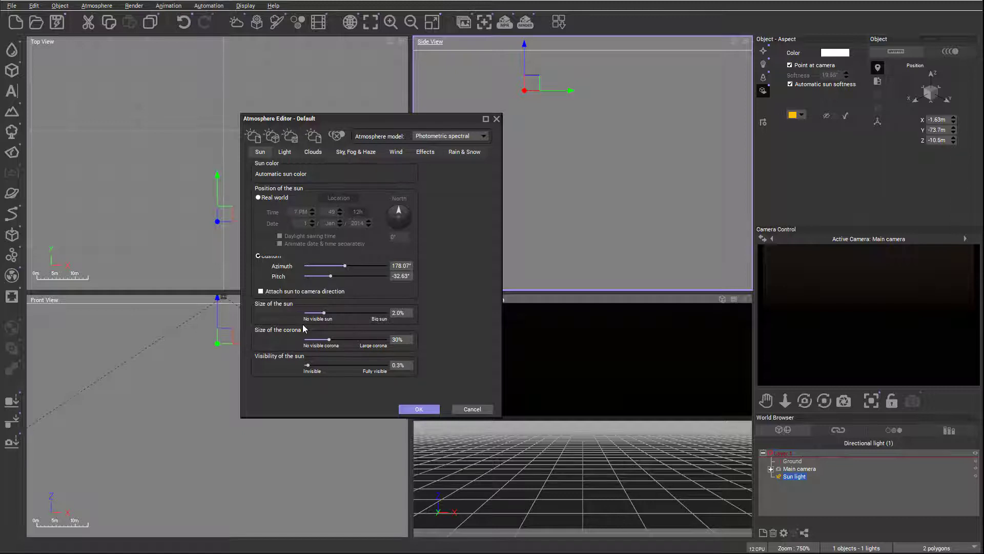
pyautogui.click(281, 292)
pyautogui.click(420, 409)
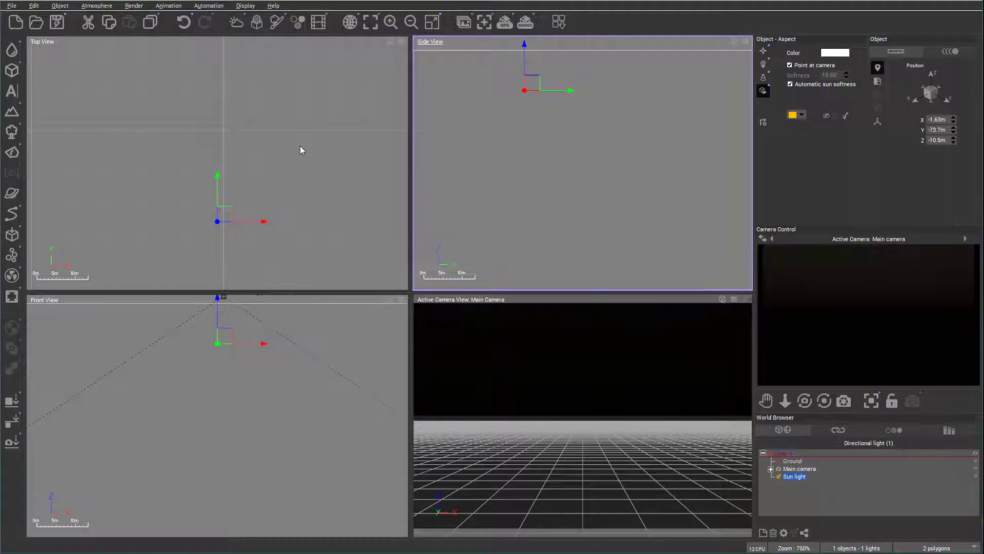
# - Move the sun light into the camera's field of view, to about X 26.5 m, Y 98.9 m, Z 33.7 m
pyautogui.scroll(-8, 327, 144)
pyautogui.moveTo(329, 120); pyautogui.dragTo(287, 256, button='right')
pyautogui.moveTo(279, 258); pyautogui.dragTo(301, 107)
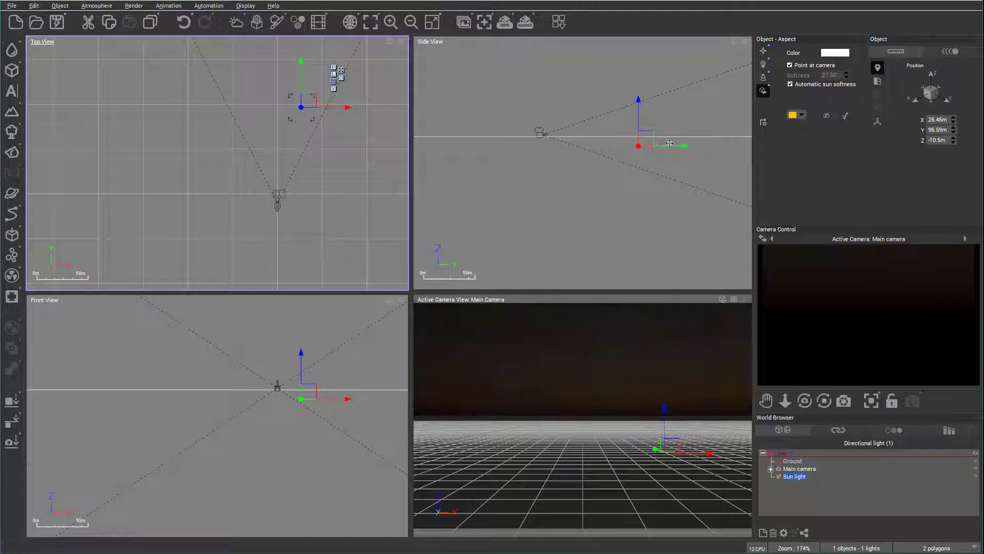
pyautogui.moveTo(647, 136); pyautogui.dragTo(649, 96)
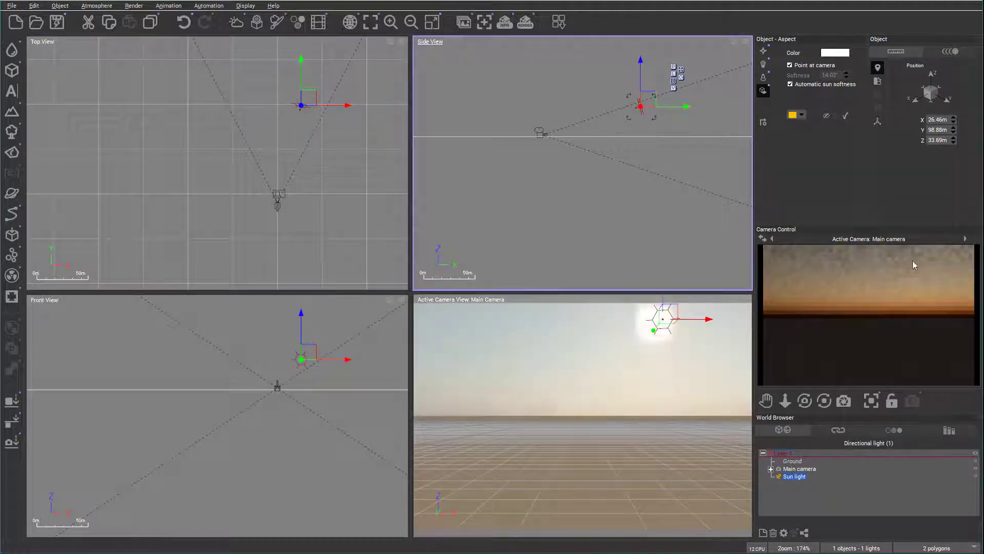
# - Try the sun light behind the camera at about Y -92.6 m and off to its side at about X 95.3 m, Y 42.1 m
pyautogui.moveTo(313, 105); pyautogui.dragTo(361, 274)
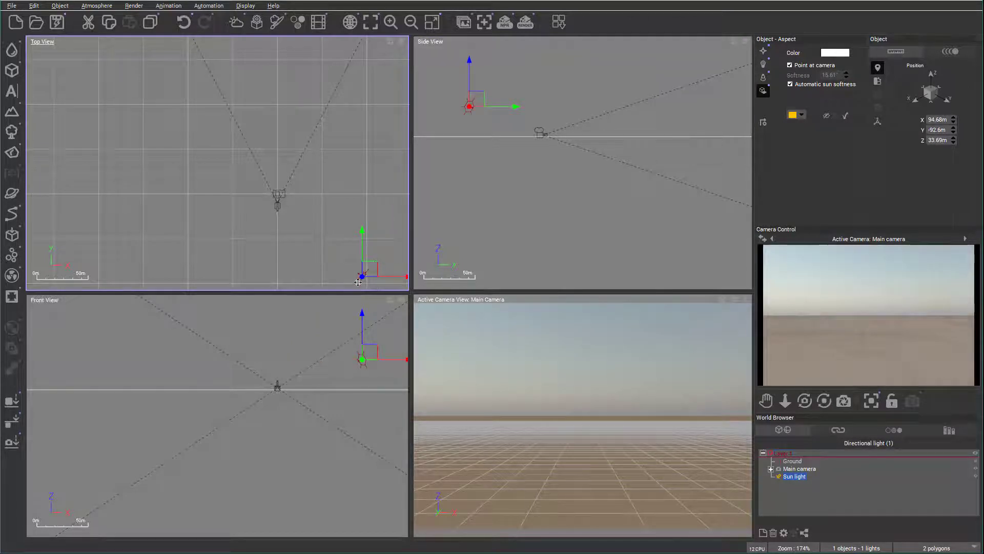
pyautogui.moveTo(376, 267); pyautogui.dragTo(374, 148)
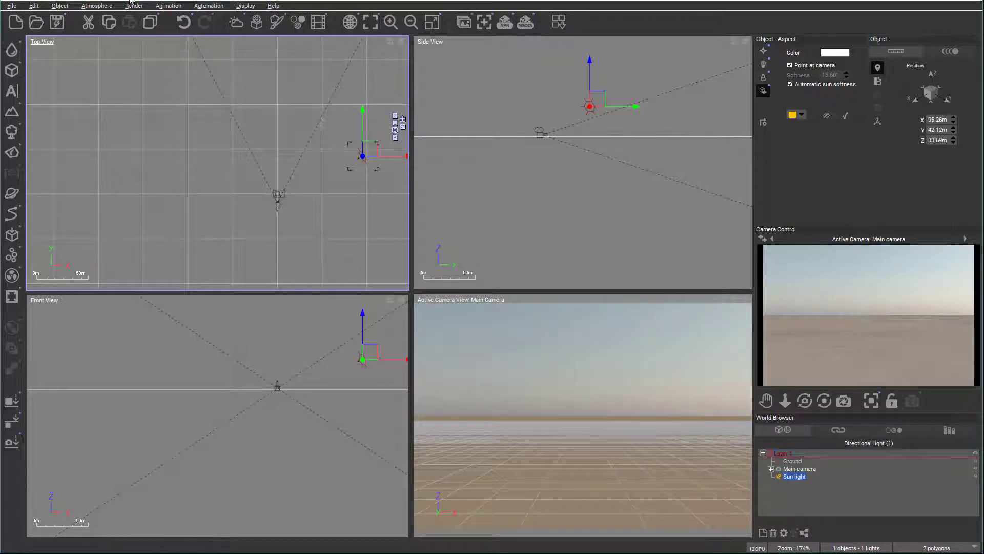
# - Reopen the Atmosphere Editor and move the sun light in front of the camera, to about X 29.9 m, Y 90.3 m, Z 25.7 m
pyautogui.click(106, 8)
pyautogui.click(129, 107)
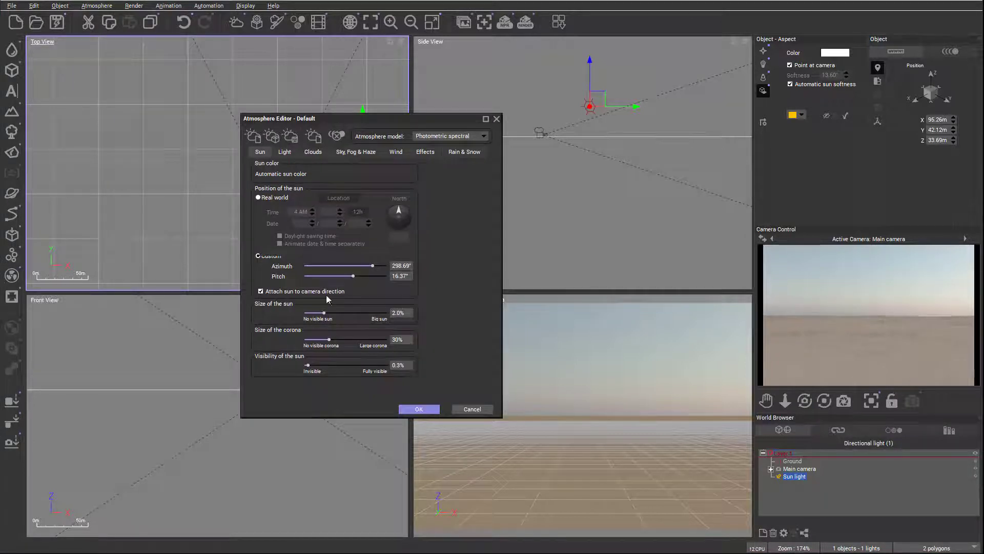
pyautogui.moveTo(417, 117); pyautogui.dragTo(556, 169)
pyautogui.moveTo(362, 156); pyautogui.dragTo(305, 118)
pyautogui.moveTo(623, 92); pyautogui.dragTo(628, 100)
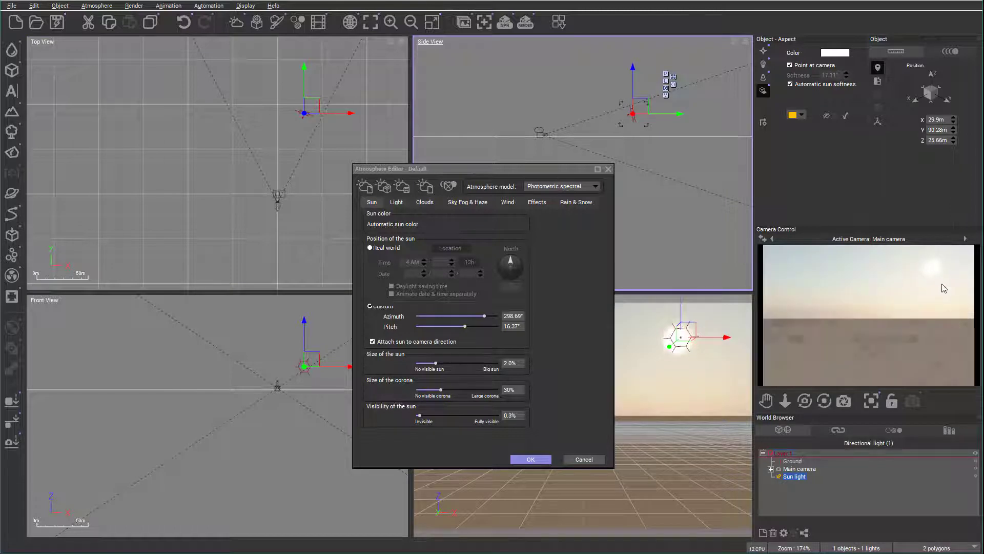
# - Try a sun size of 10.5% and reduce it to 2.2%
pyautogui.moveTo(440, 359); pyautogui.dragTo(460, 361)
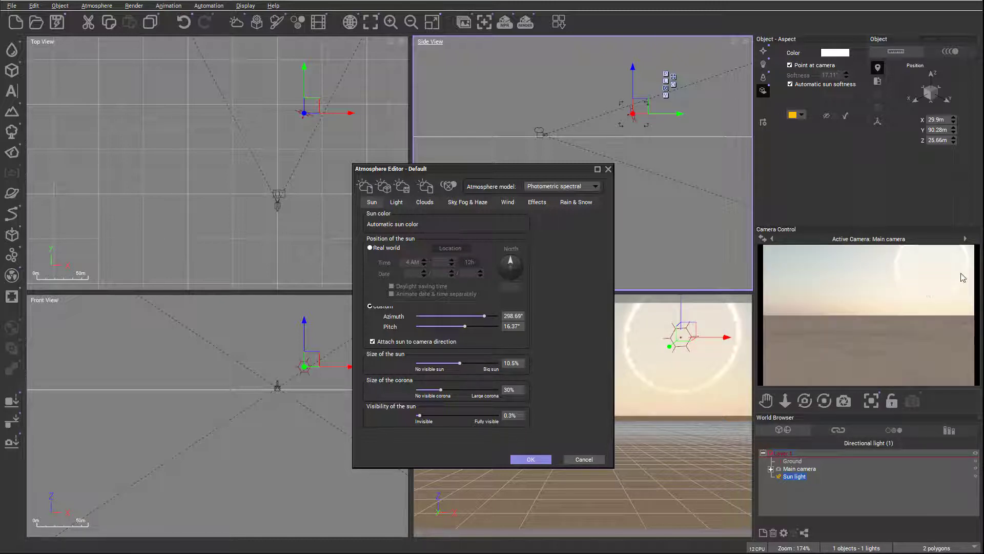
pyautogui.rightClick(903, 263)
pyautogui.moveTo(457, 362); pyautogui.dragTo(437, 362)
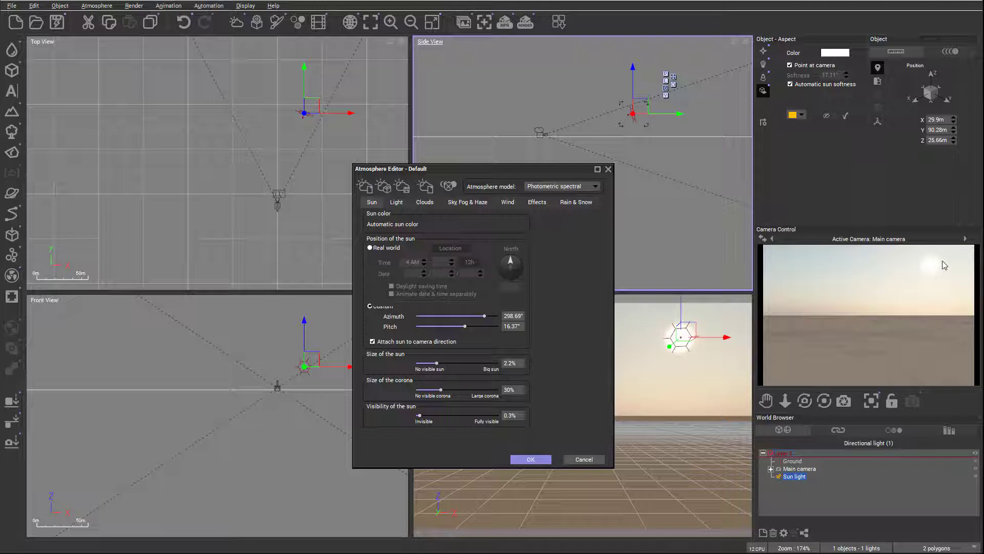
# - Set the corona size to 27% after trying 74%, and the sun's visibility to 0.0% after trying 100%
pyautogui.moveTo(440, 390); pyautogui.dragTo(477, 390)
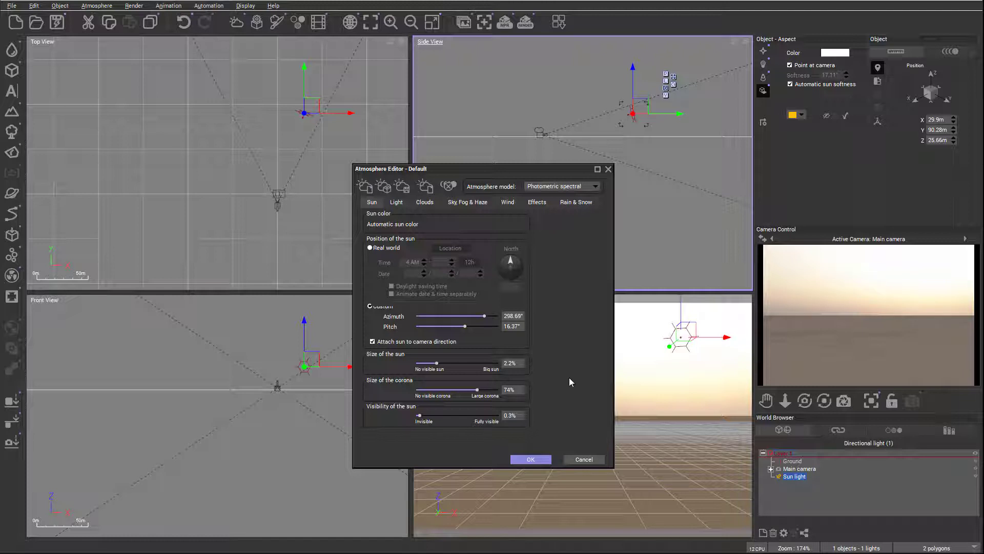
pyautogui.moveTo(474, 390); pyautogui.dragTo(435, 391)
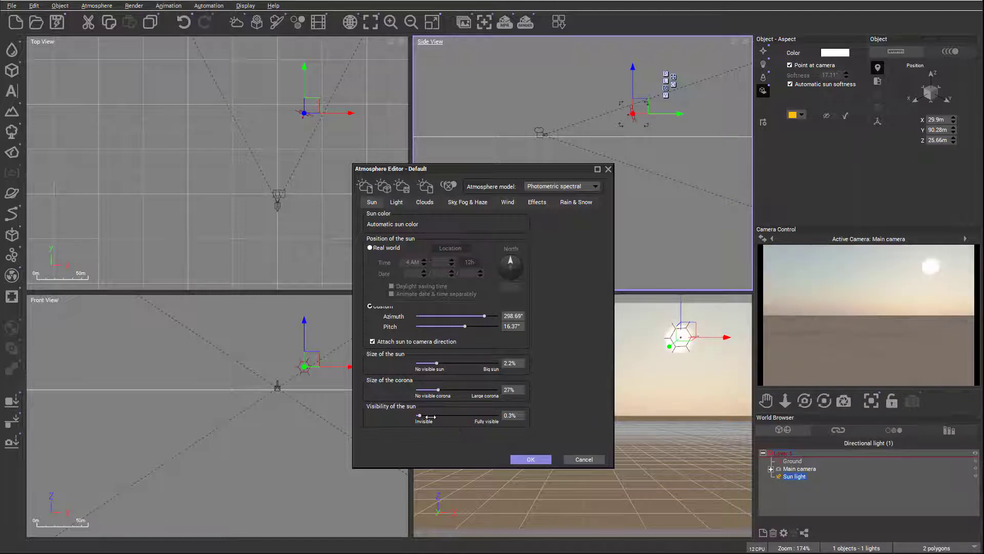
pyautogui.moveTo(425, 416); pyautogui.dragTo(498, 415)
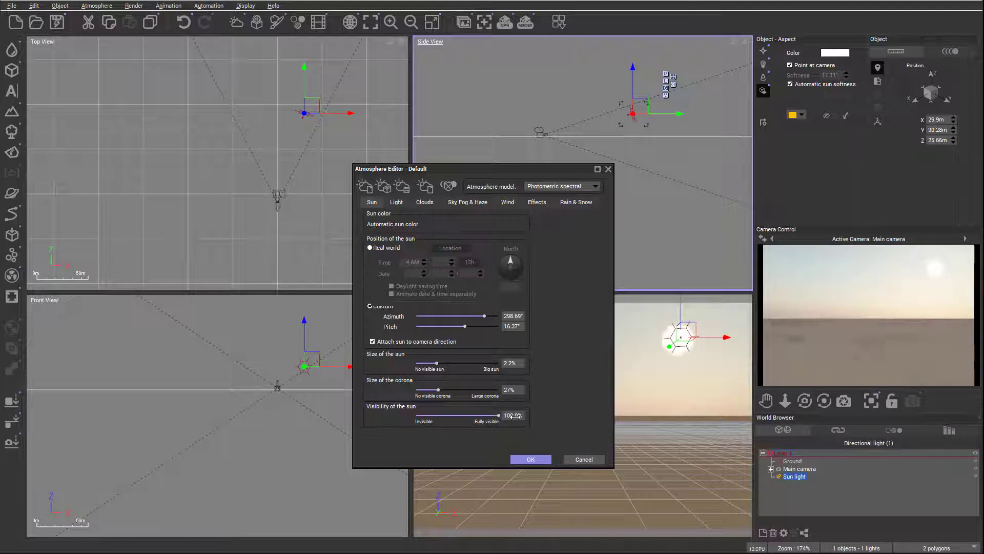
pyautogui.moveTo(498, 415); pyautogui.dragTo(355, 420)
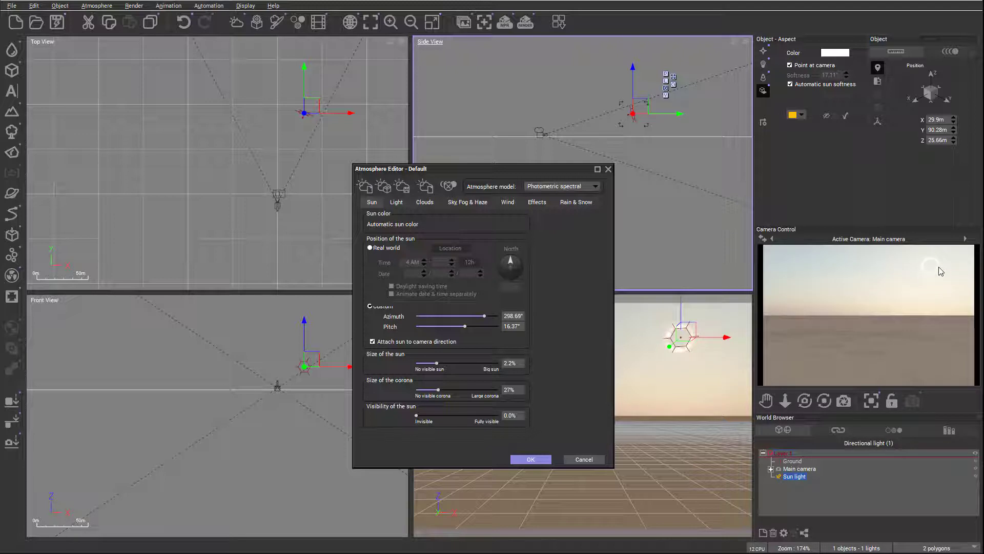
# - Set the size of the sun's corona to 32%
pyautogui.moveTo(450, 391); pyautogui.dragTo(454, 391)
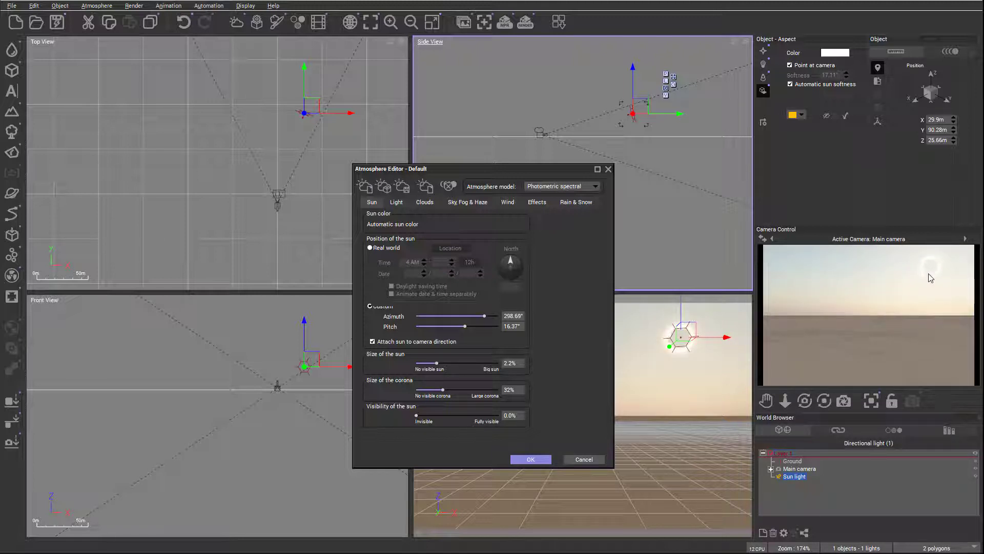
pyautogui.rightClick(935, 270)
pyautogui.click(854, 275)
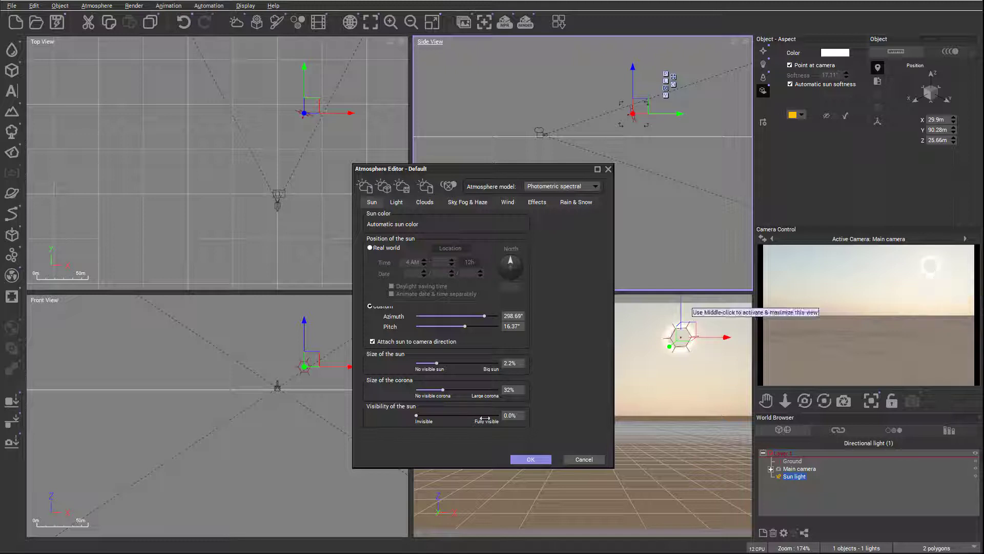
# - Raise the sun's visibility to 0.8% and reduce the size of the corona to 18%
pyautogui.moveTo(416, 415); pyautogui.dragTo(430, 390)
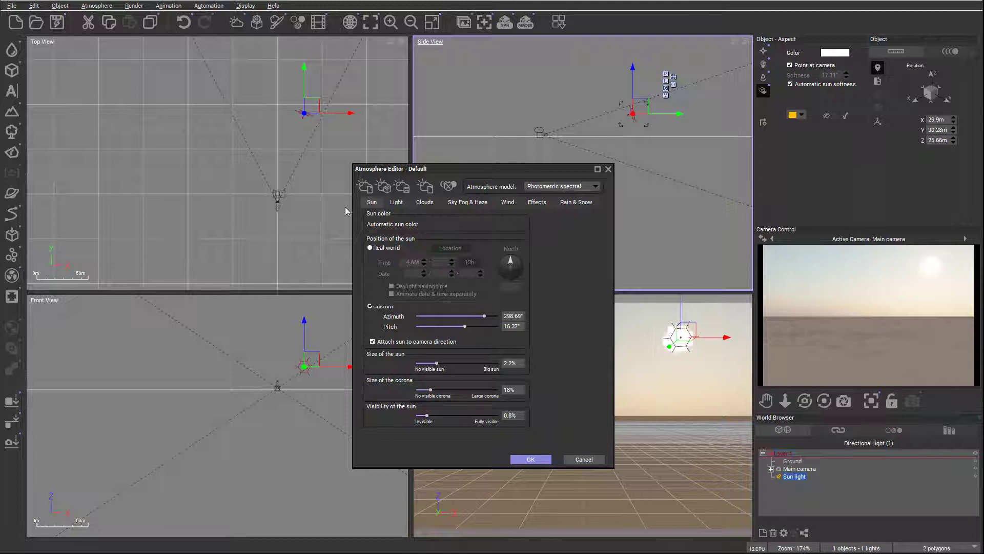
# - Open the atmosphere's light settings and change the atmosphere model to Standard spectral
pyautogui.click(396, 202)
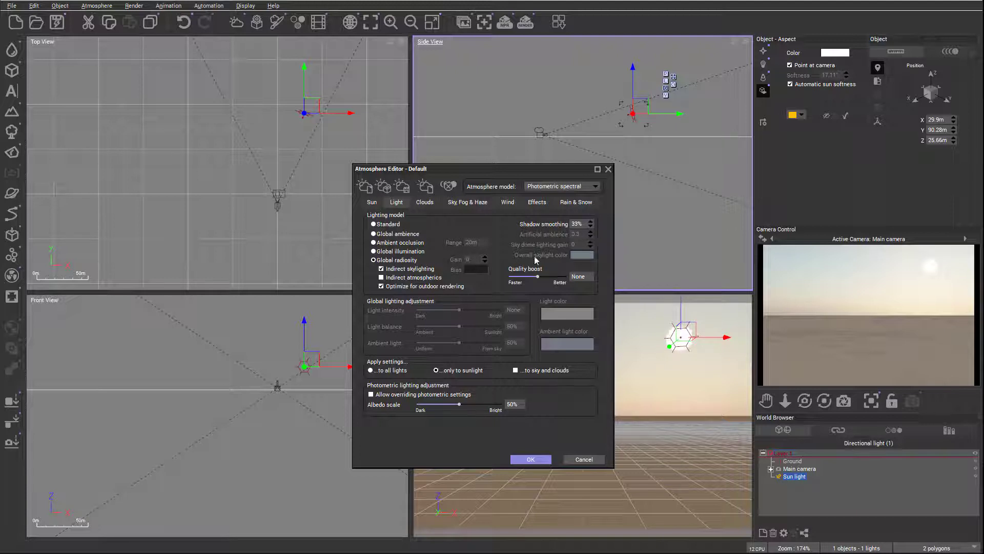
pyautogui.click(590, 187)
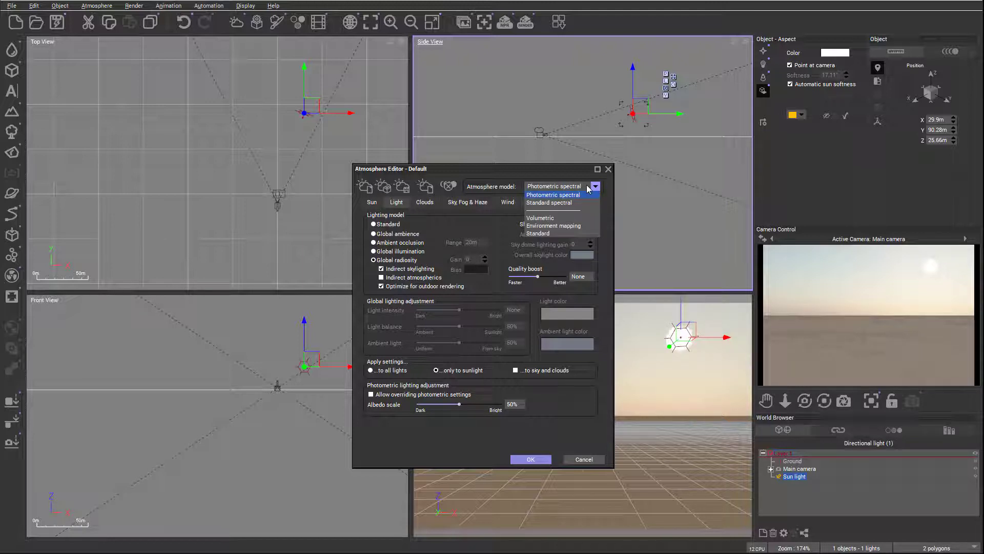
pyautogui.click(574, 203)
pyautogui.click(464, 260)
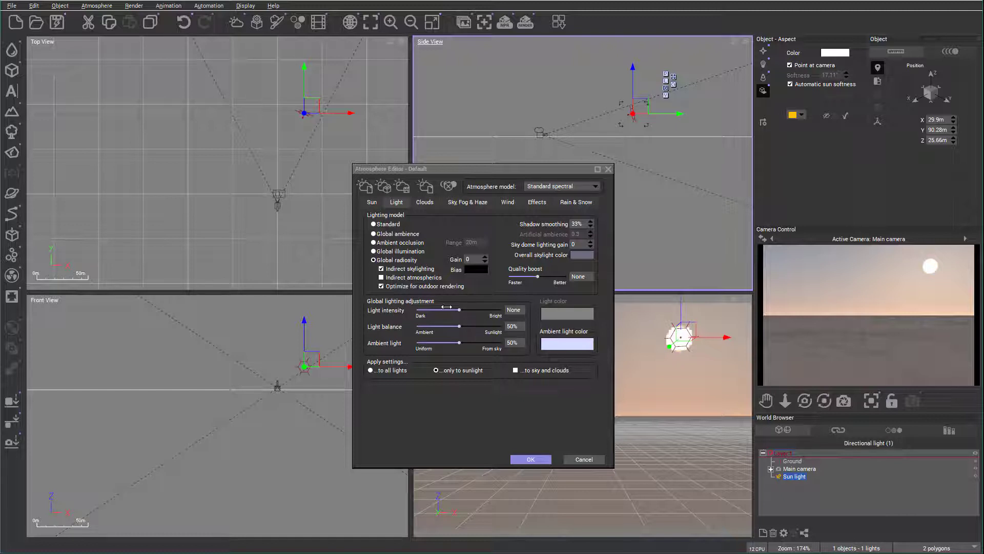
# - Set the global light intensity to +0.05 and the light balance to 54%, keeping the Standard spectral model
pyautogui.moveTo(462, 307)
pyautogui.mouseDown()
pyautogui.moveTo(485, 310)
pyautogui.moveTo(391, 331)
pyautogui.moveTo(496, 326)
pyautogui.moveTo(462, 326)
pyautogui.mouseUp()
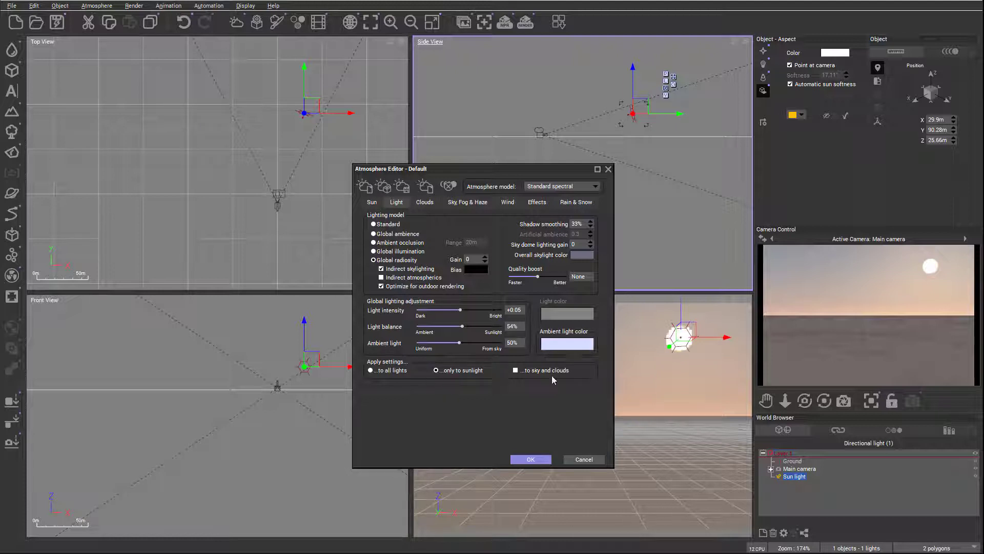
pyautogui.click(517, 370)
pyautogui.click(593, 187)
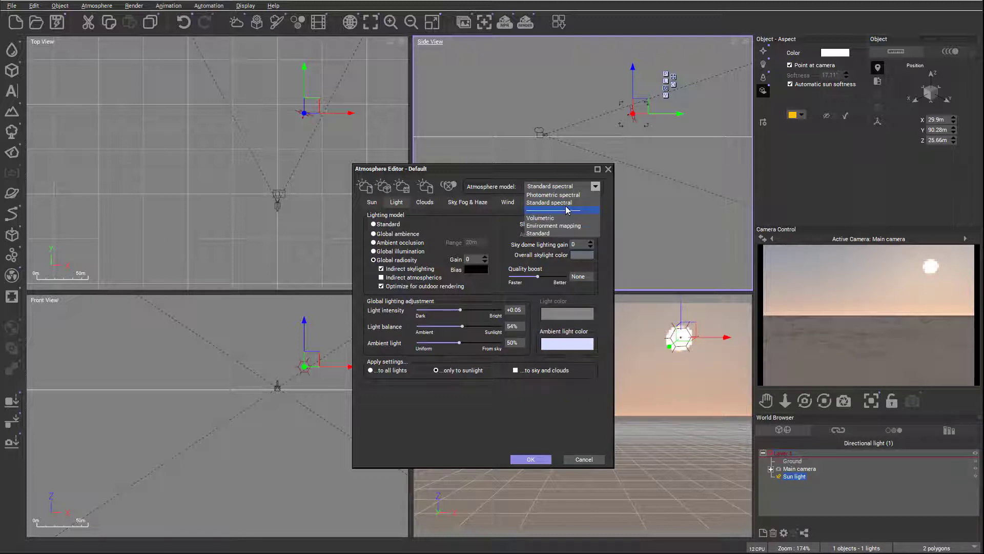
pyautogui.click(471, 405)
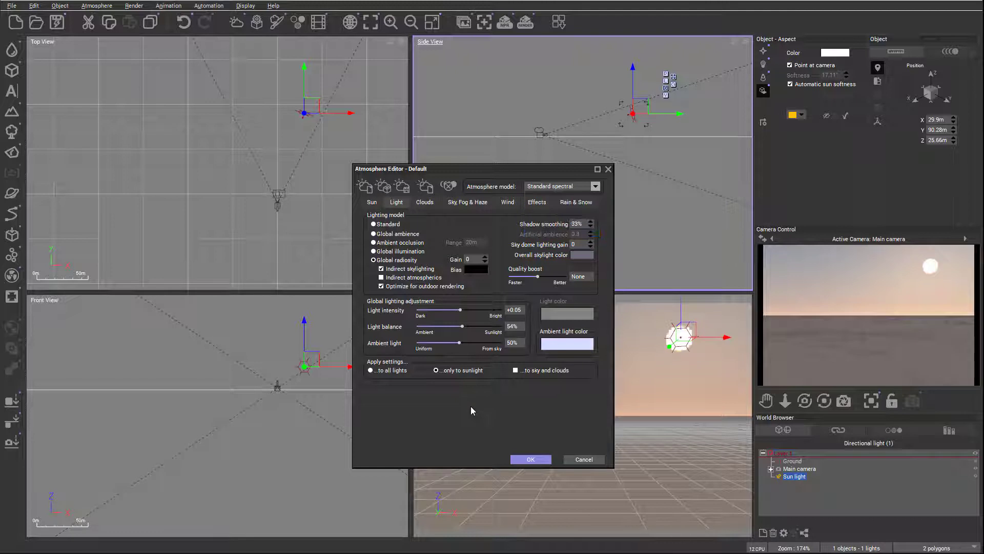
# - Open the cloud material library to choose a material for a new cloud layer
pyautogui.click(425, 202)
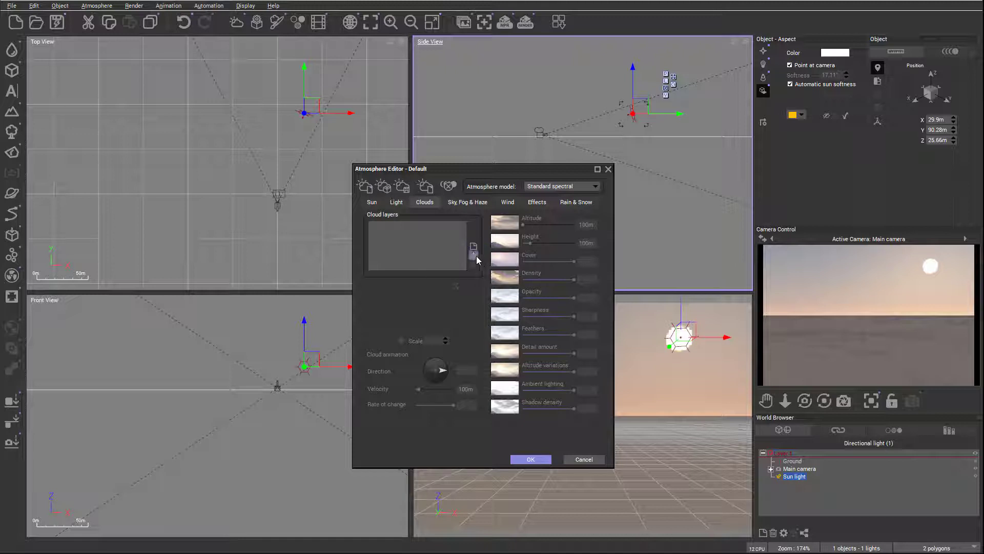
pyautogui.click(474, 256)
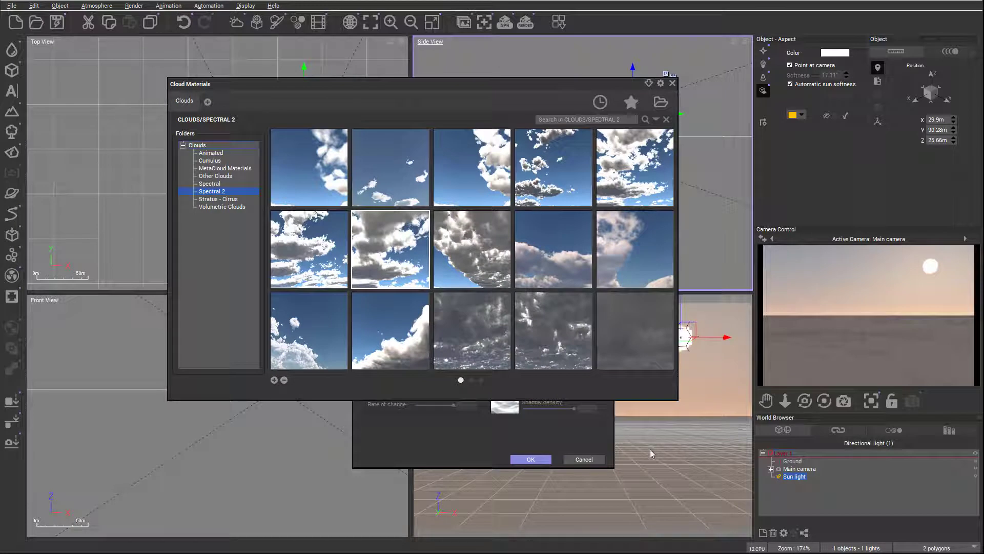
pyautogui.moveTo(671, 404)
pyautogui.mouseDown()
pyautogui.moveTo(701, 418)
pyautogui.moveTo(688, 411)
pyautogui.mouseUp()
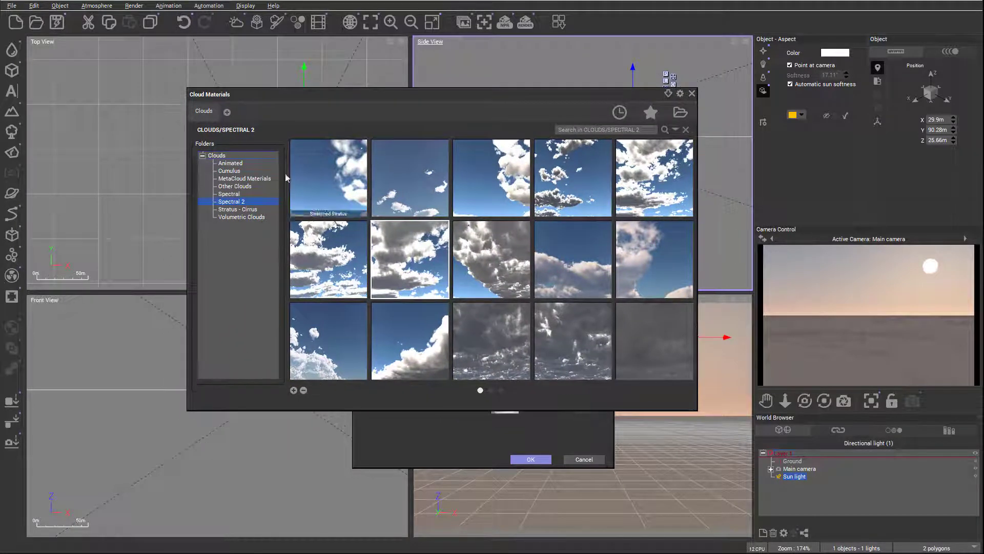
# - Browse the cloud material folders, including Animated, Cumulus, Other Clouds, Spectral, Volumetric Clouds and Stratus - Cirrus, and preview Yellow Alto Stratus
pyautogui.click(228, 163)
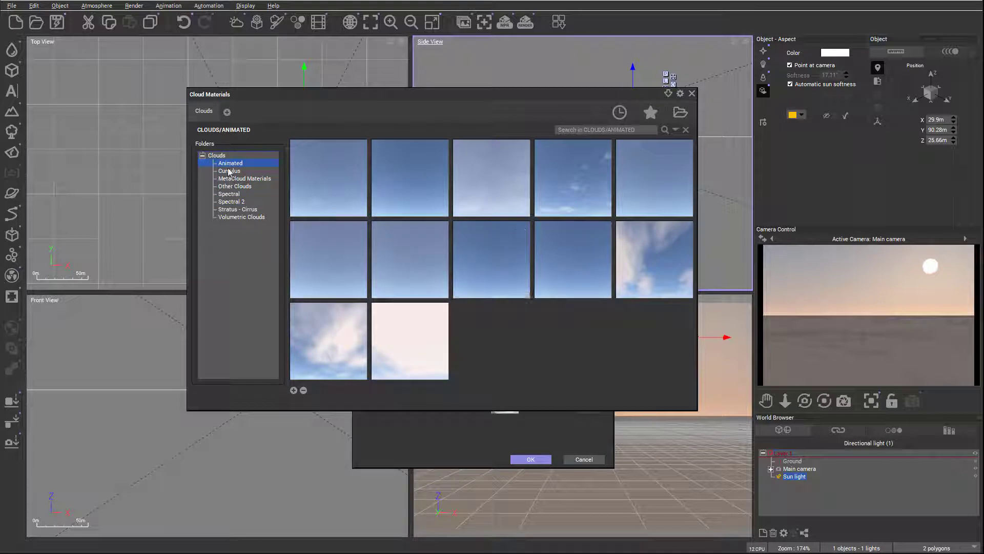
pyautogui.click(229, 171)
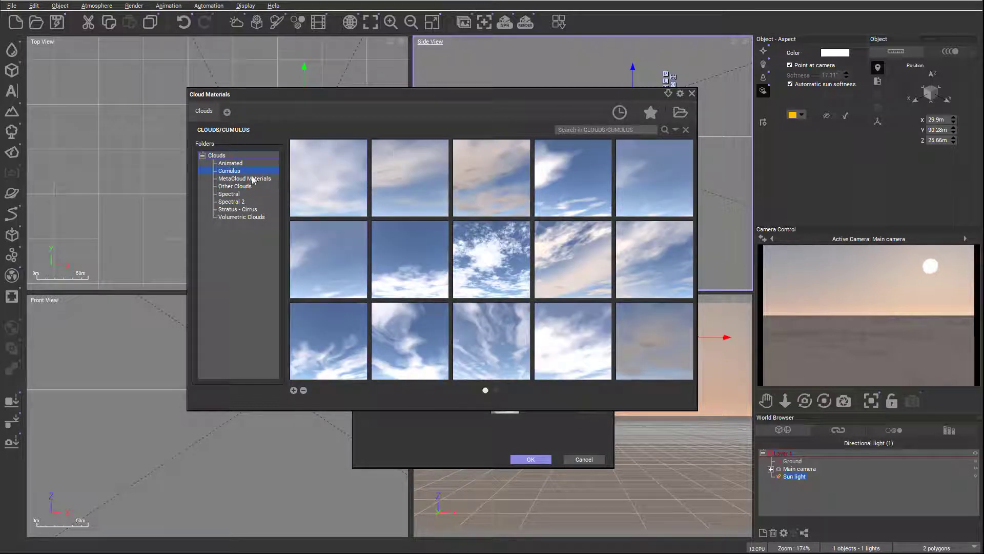
pyautogui.click(252, 179)
pyautogui.click(237, 187)
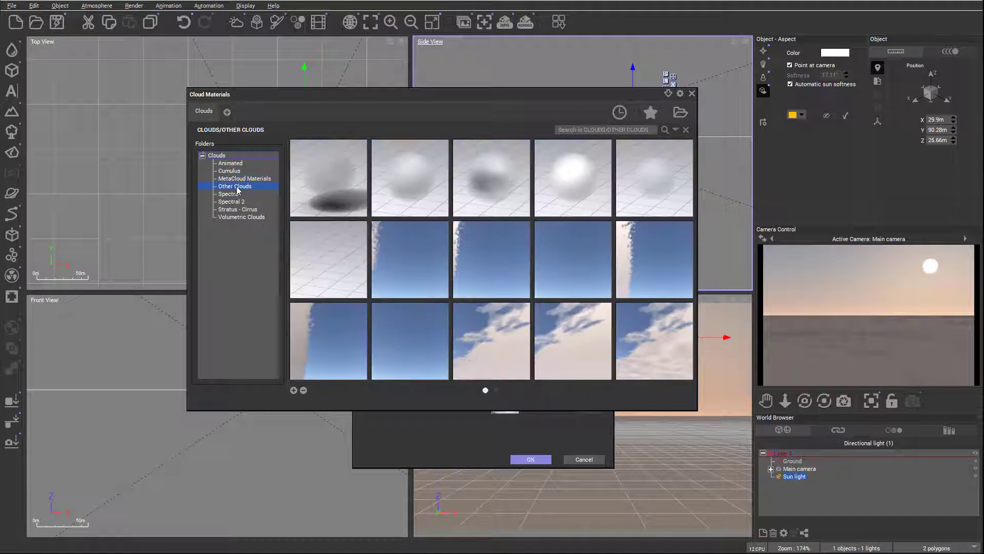
pyautogui.click(237, 194)
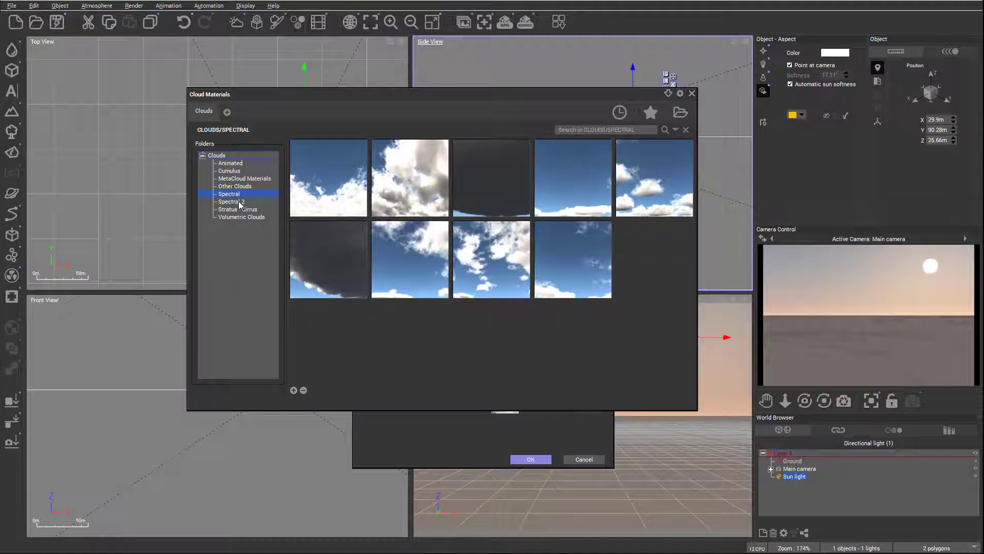
pyautogui.click(238, 202)
pyautogui.click(239, 210)
pyautogui.click(242, 217)
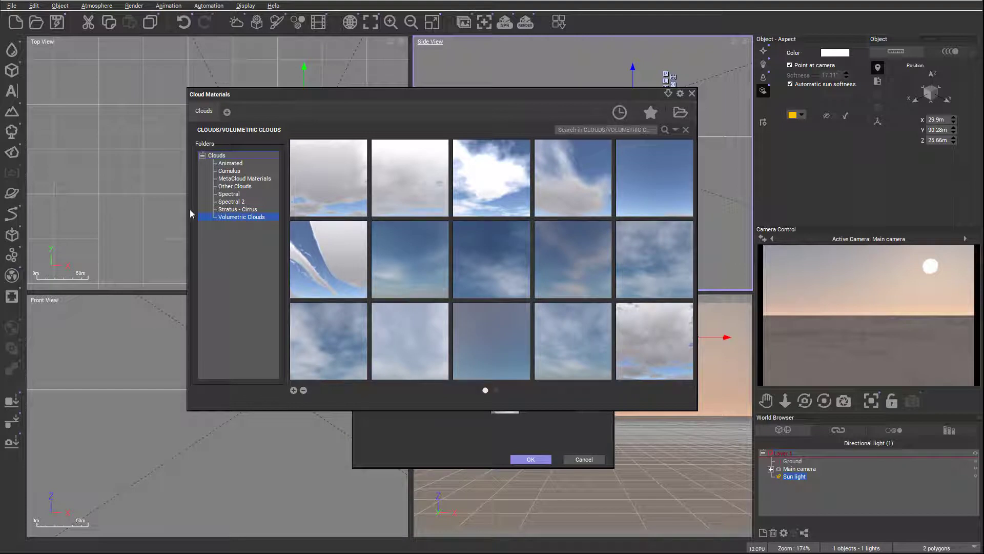
pyautogui.click(240, 209)
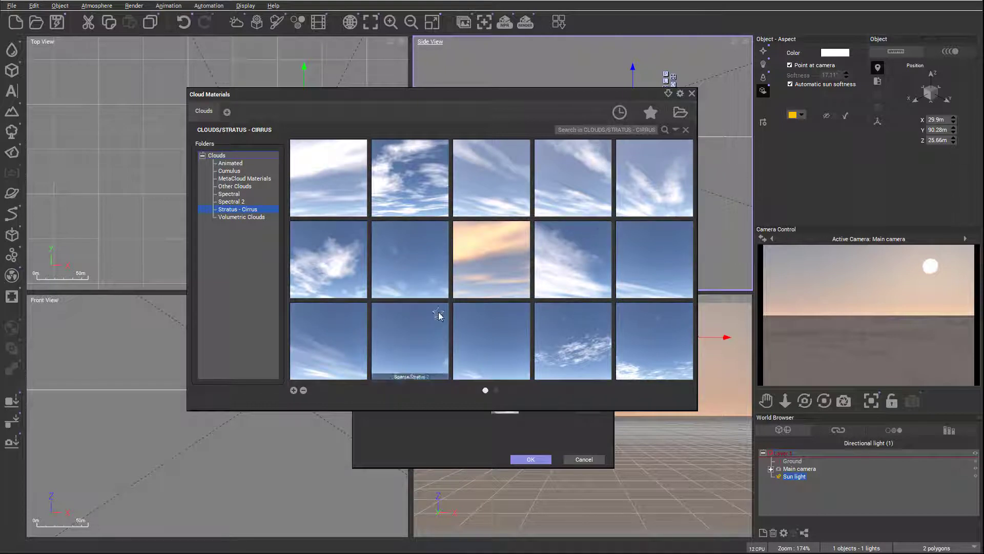
pyautogui.moveTo(471, 261)
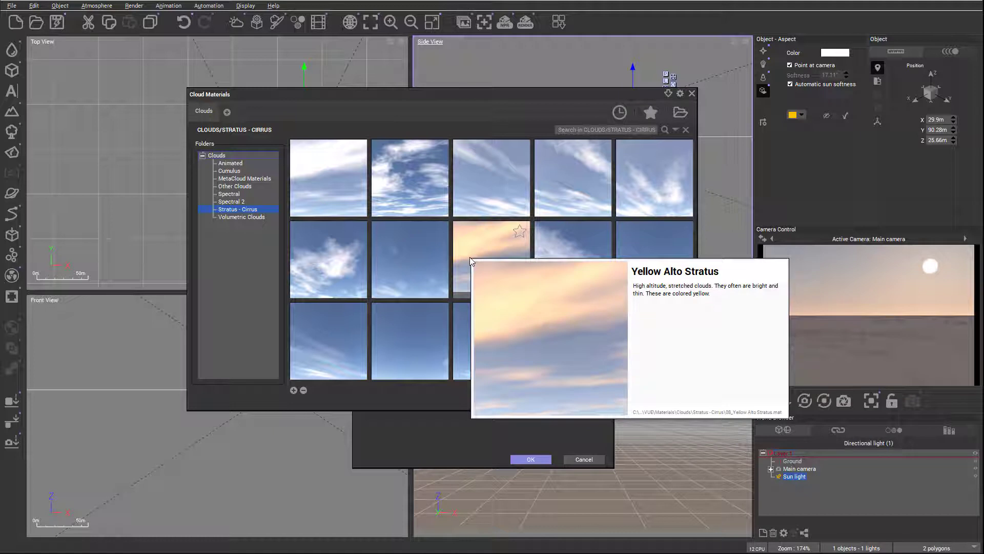
# - Preview the Spectral 2 cloud materials and add Big Cumulus as a cloud layer
pyautogui.click(229, 202)
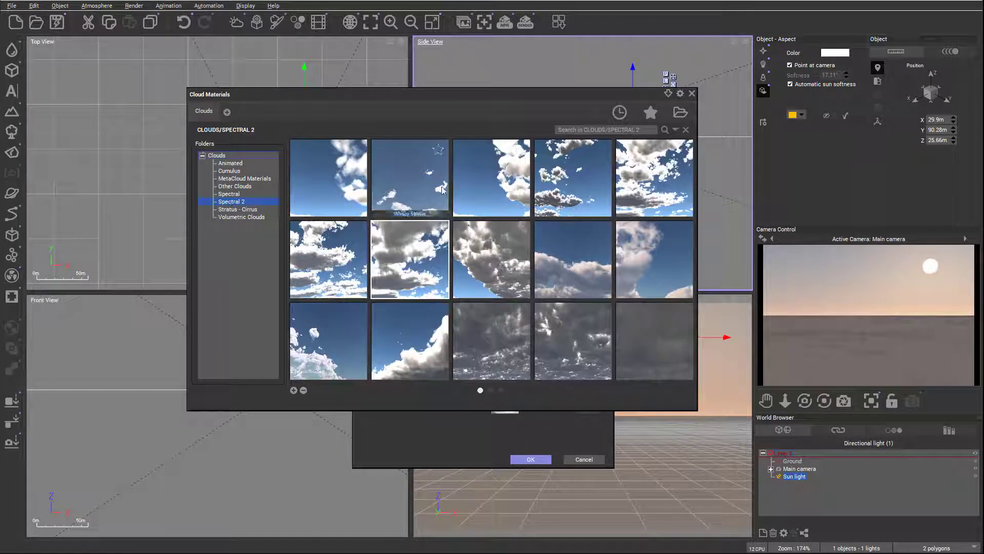
pyautogui.moveTo(485, 279)
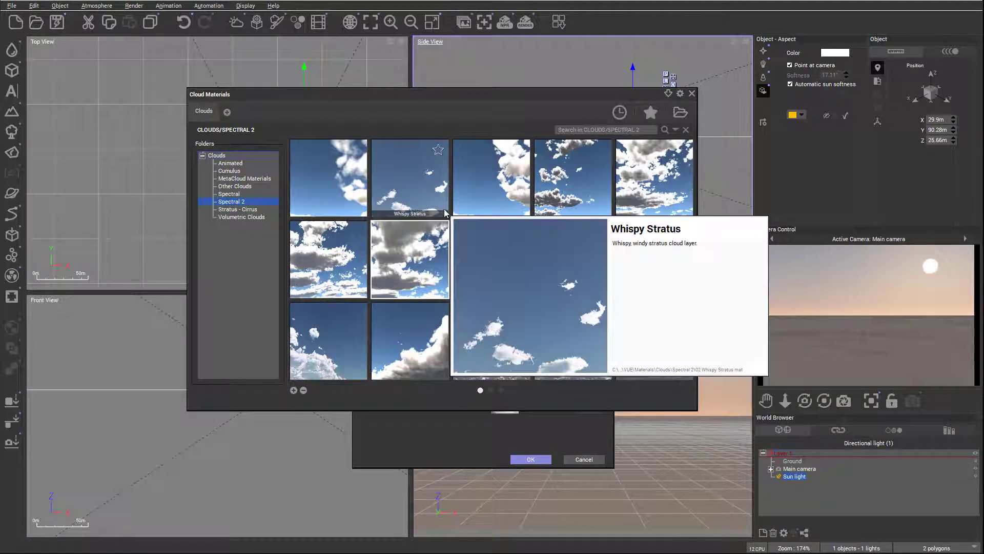
pyautogui.moveTo(385, 278)
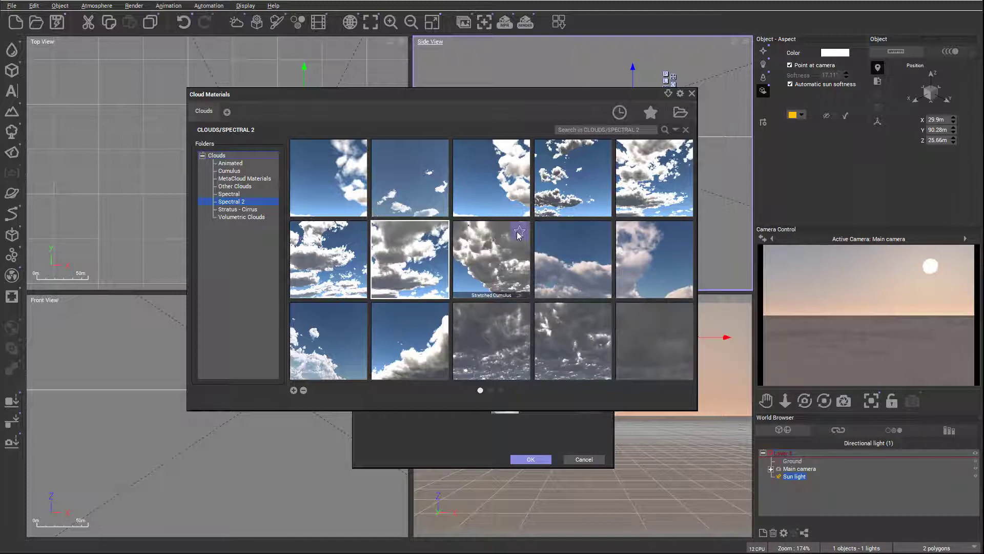
pyautogui.moveTo(585, 238)
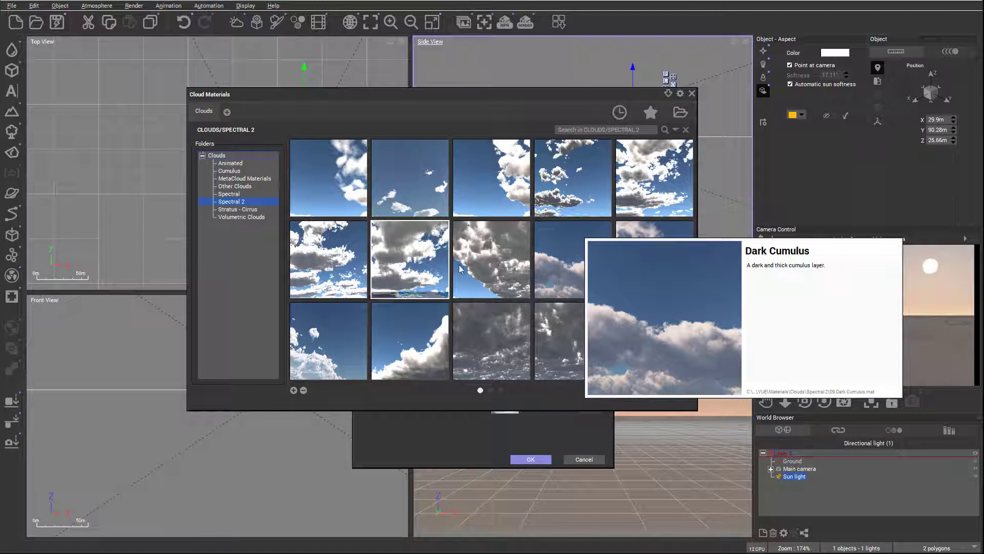
pyautogui.moveTo(480, 212)
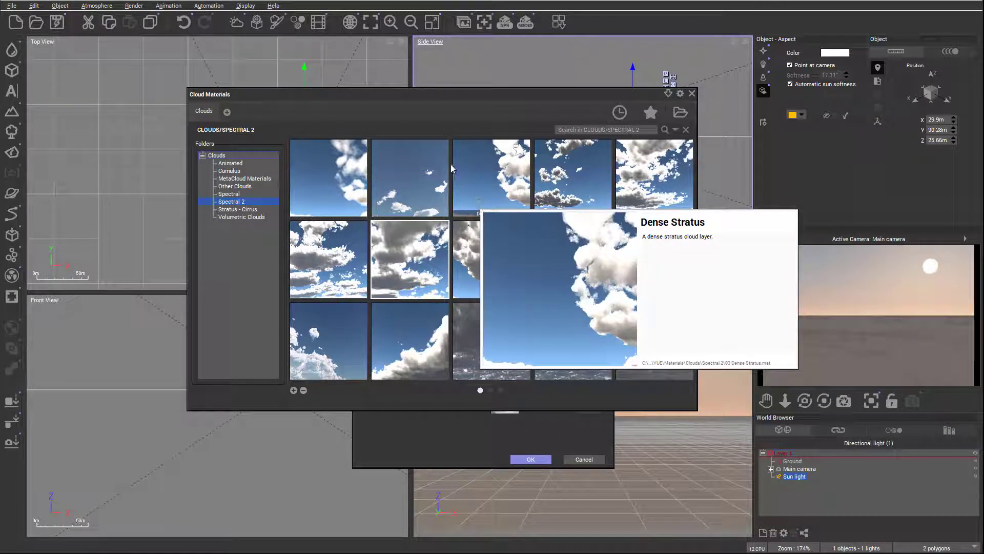
pyautogui.moveTo(448, 168)
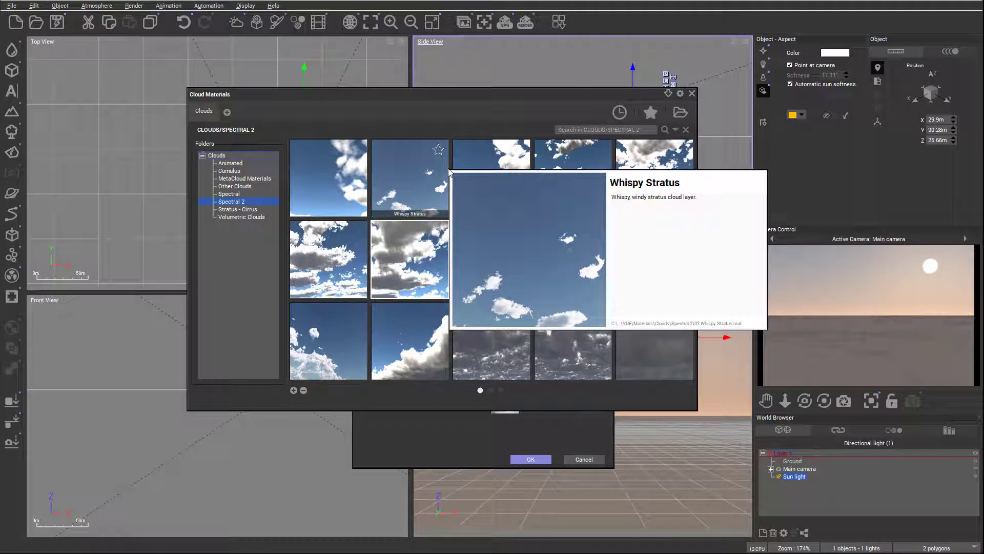
pyautogui.moveTo(437, 260)
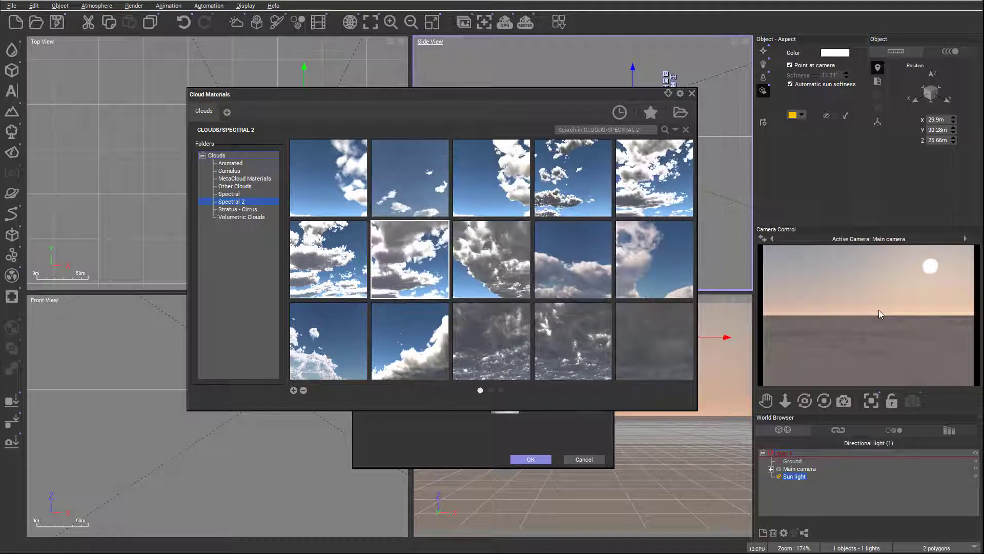
pyautogui.doubleClick(416, 256)
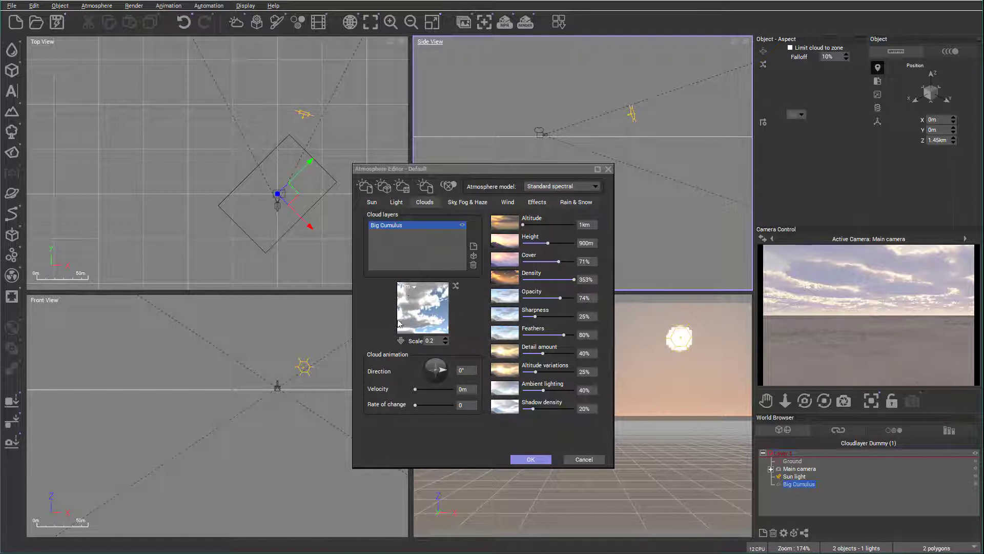
# - Add a second Big Cumulus cloud layer, compare the settings of both layers and select the higher one
pyautogui.click(473, 255)
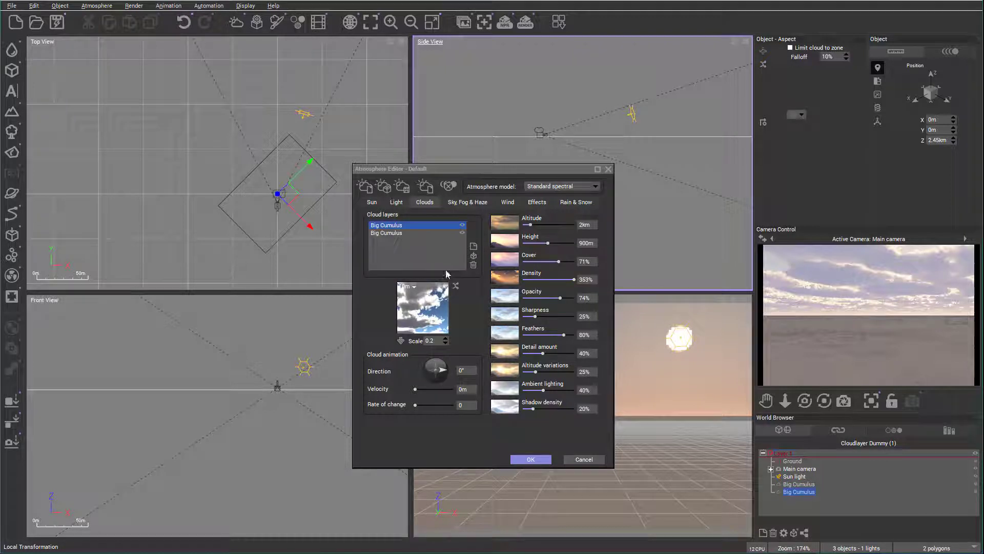
pyautogui.click(415, 233)
pyautogui.click(396, 225)
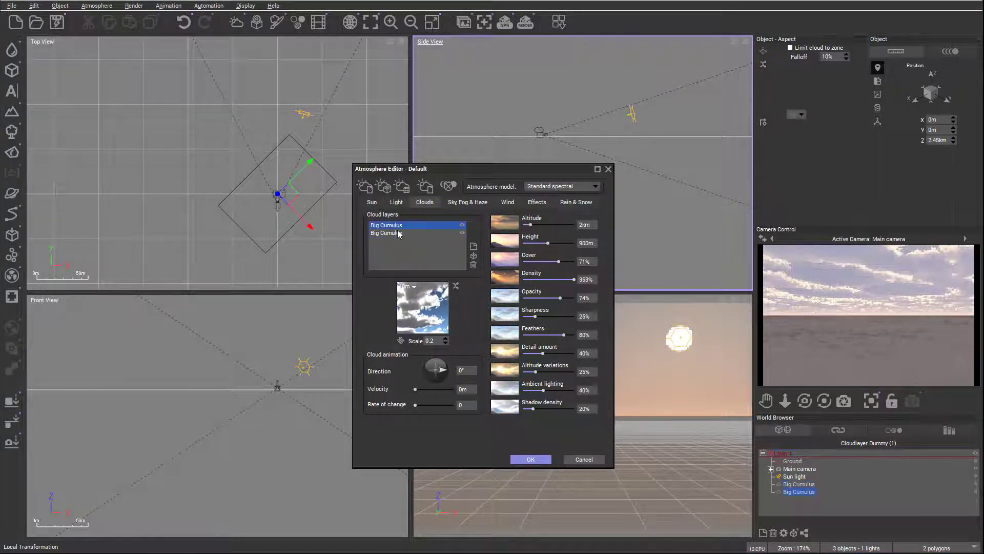
pyautogui.click(405, 232)
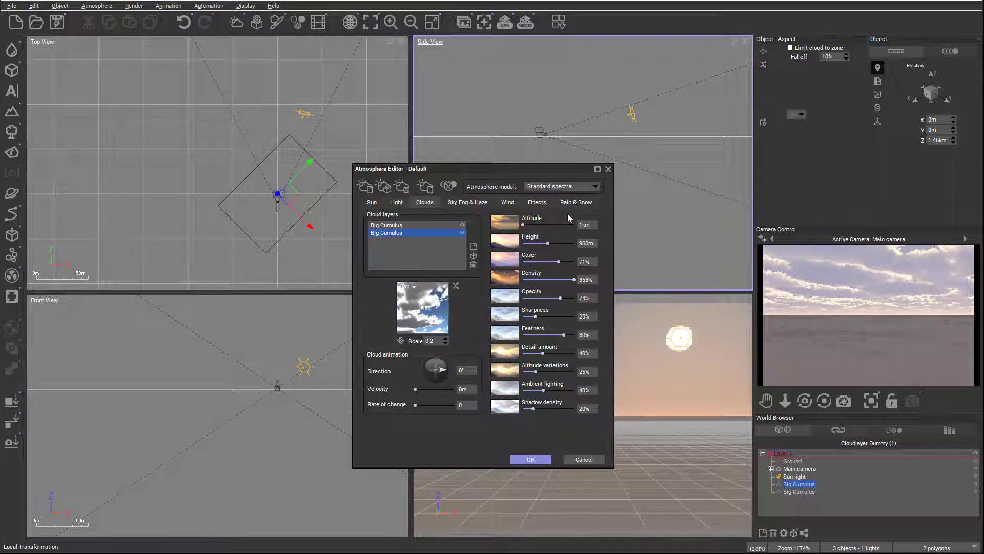
pyautogui.click(432, 225)
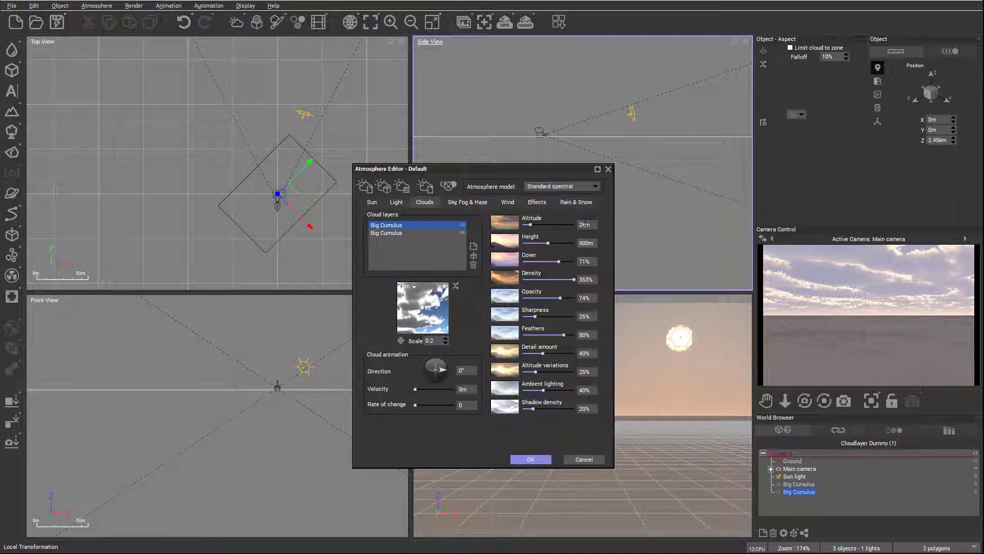
# - Set the higher Big Cumulus layer's altitude to 4.2 km, height to 947 m, cover to 57%, and density and opacity to 100%
pyautogui.moveTo(538, 221); pyautogui.dragTo(539, 225)
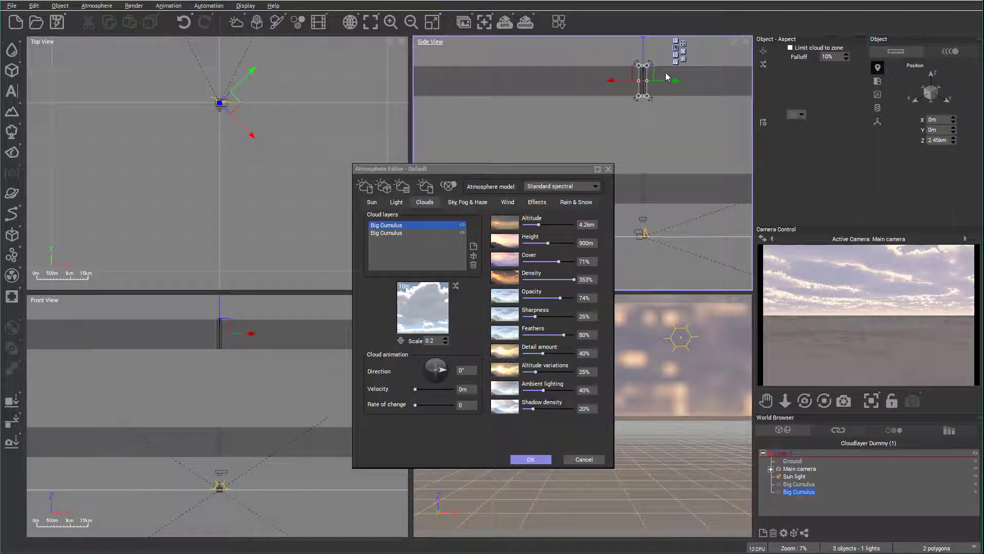
pyautogui.moveTo(547, 245)
pyautogui.mouseDown()
pyautogui.moveTo(564, 261)
pyautogui.moveTo(551, 261)
pyautogui.mouseUp()
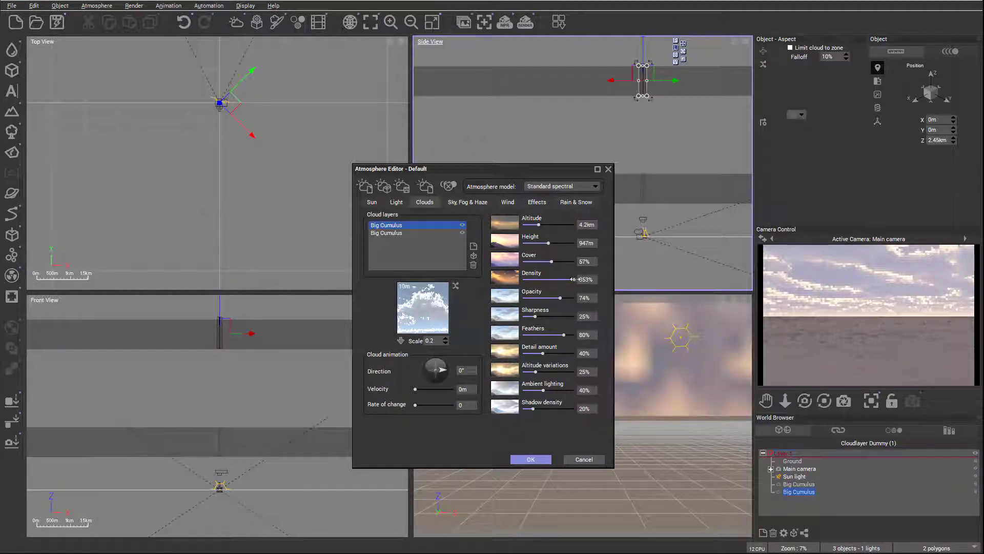
pyautogui.moveTo(560, 297); pyautogui.dragTo(574, 297)
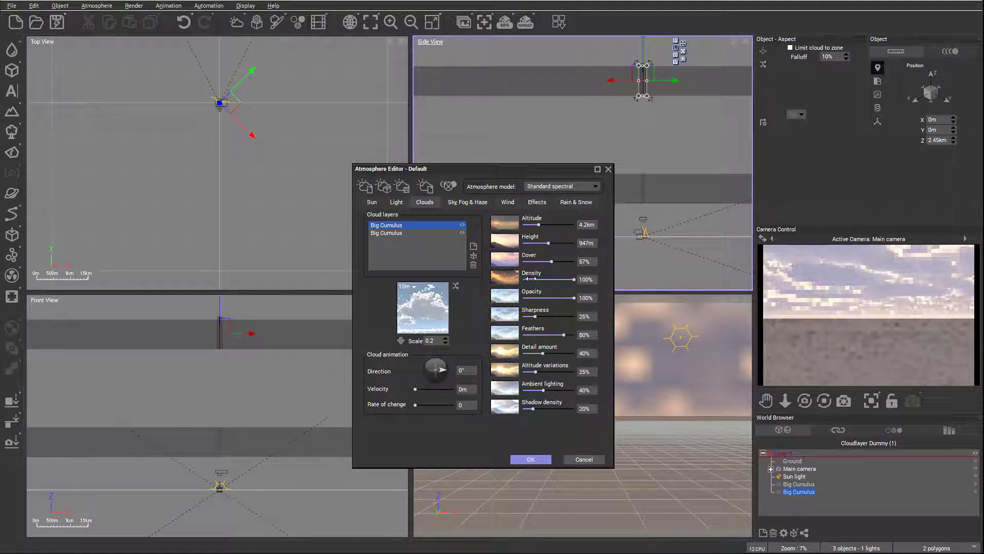
pyautogui.moveTo(528, 278); pyautogui.dragTo(525, 279)
# - Set the density of the lower Big Cumulus layer to 100%
pyautogui.click(369, 233)
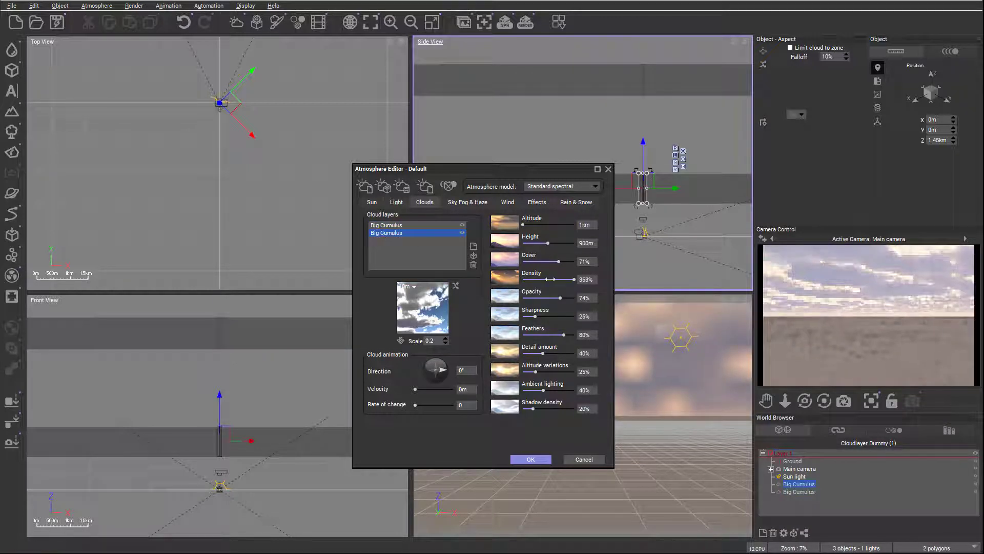
pyautogui.moveTo(550, 277); pyautogui.dragTo(560, 279)
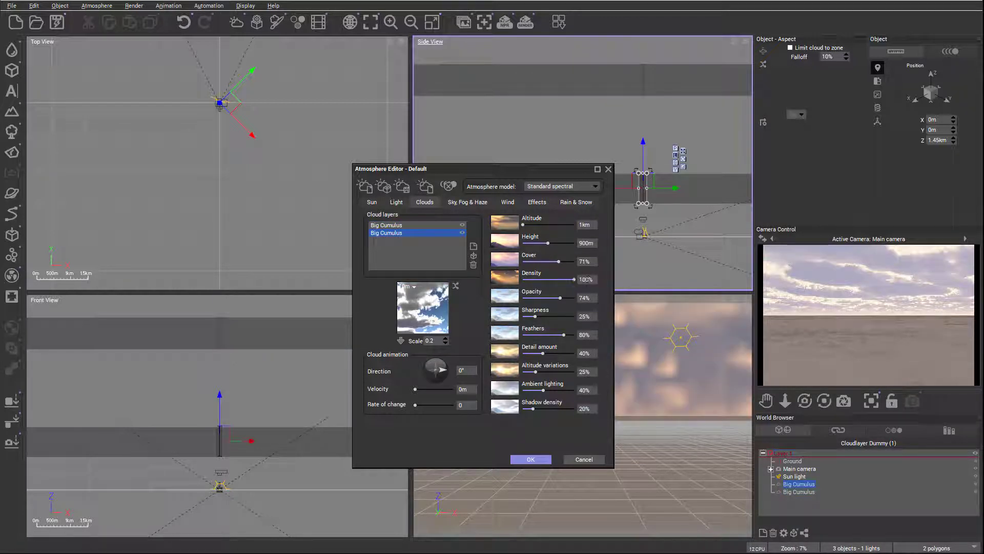
pyautogui.doubleClick(585, 279)
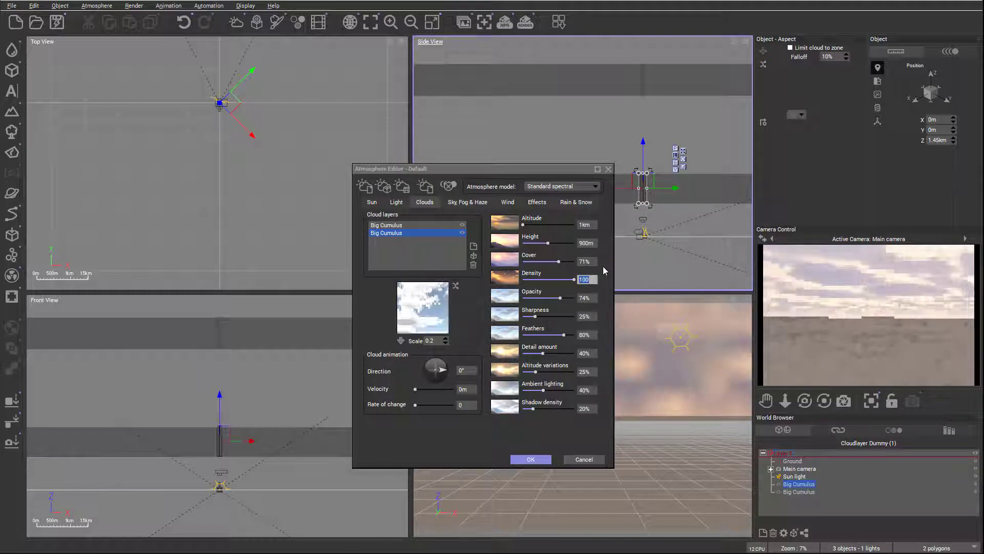
# - Set the lower Big Cumulus layer's density to 500% and delete that layer from the atmosphere
pyautogui.write('500')
pyautogui.press('Return')
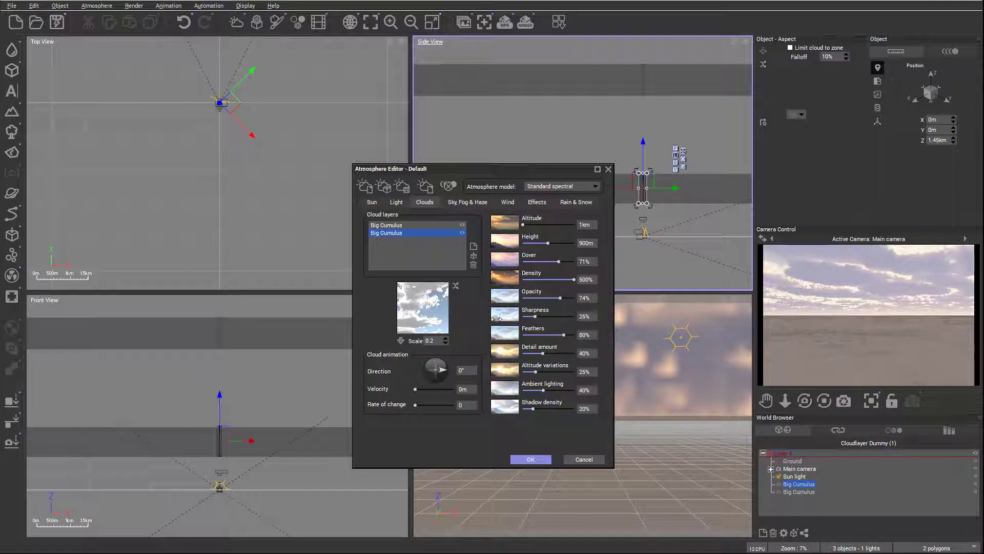
pyautogui.click(473, 264)
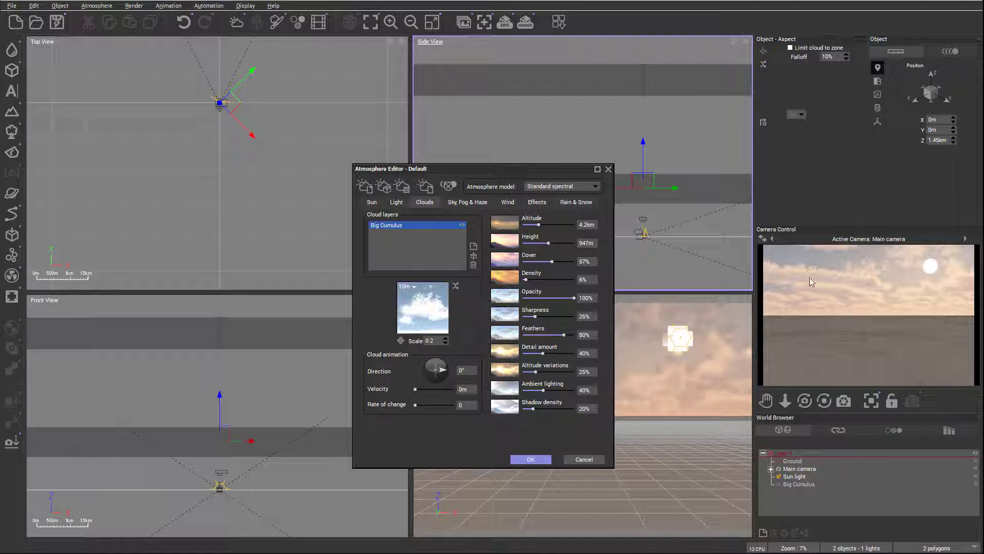
# - Set the remaining Big Cumulus layer's detail amount to 79% and its altitude variations to 100%
pyautogui.moveTo(531, 355); pyautogui.dragTo(558, 353)
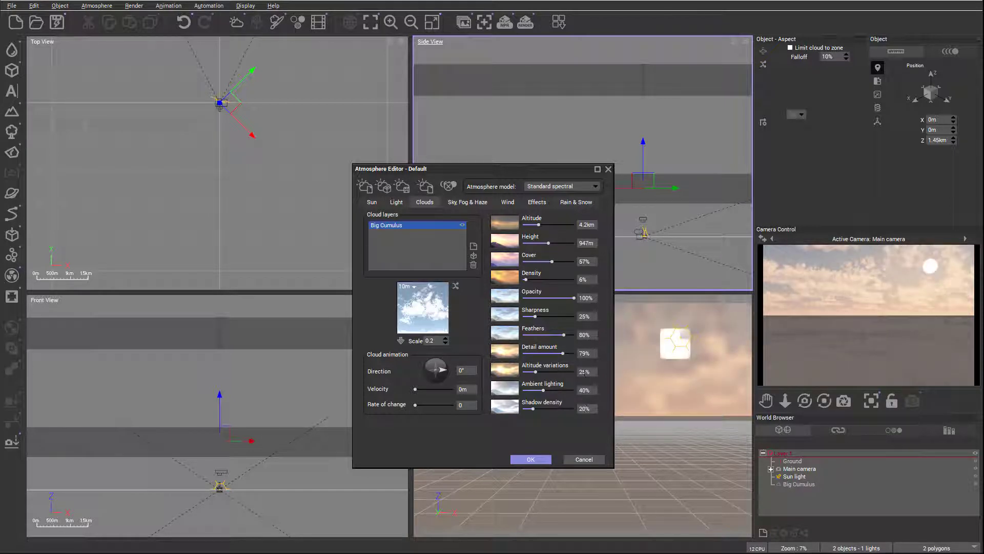
pyautogui.moveTo(534, 370); pyautogui.dragTo(574, 370)
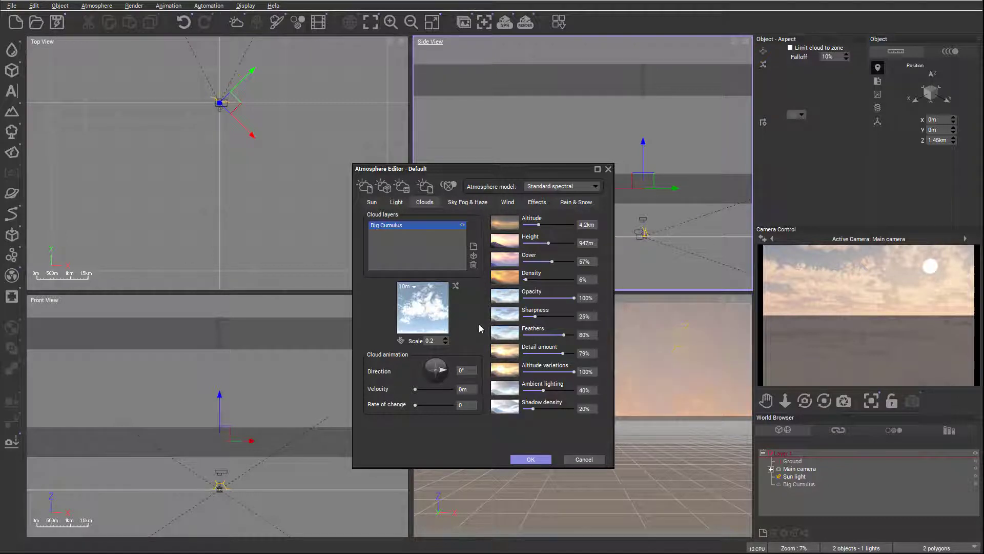
pyautogui.click(688, 167)
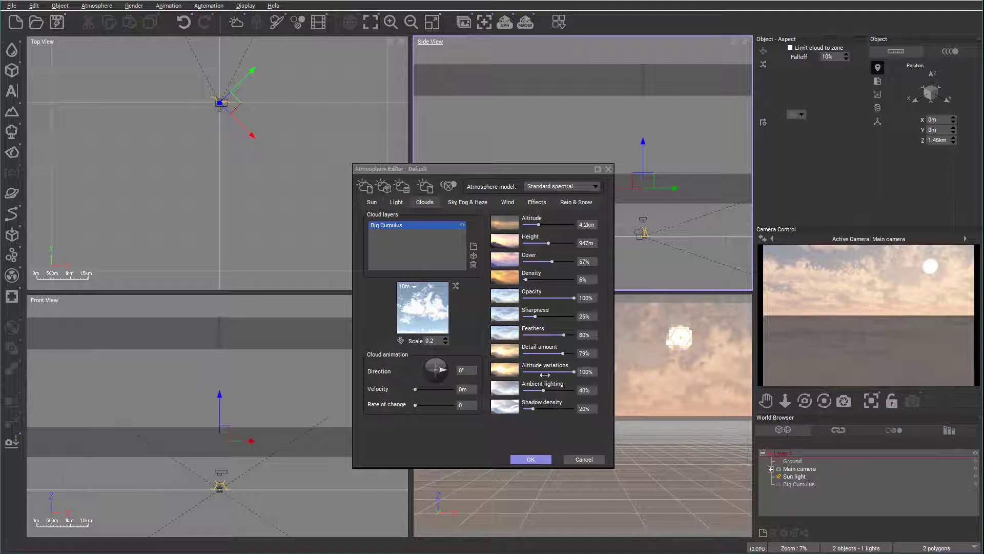
# - Try the cloud layer's ambient lighting at 100%, reduce it to 17%, and set its shadow density to 100%
pyautogui.moveTo(543, 390); pyautogui.dragTo(574, 390)
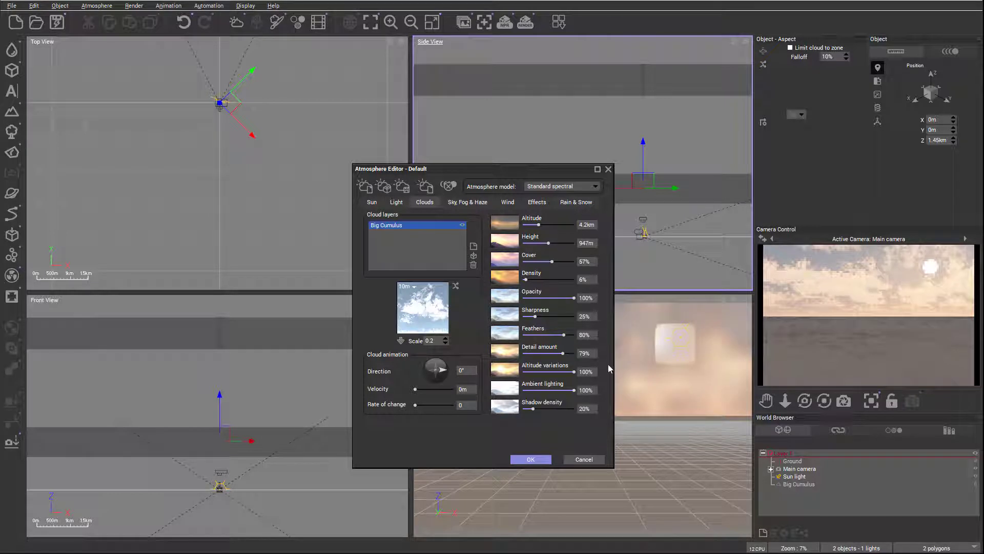
pyautogui.moveTo(568, 381); pyautogui.dragTo(532, 391)
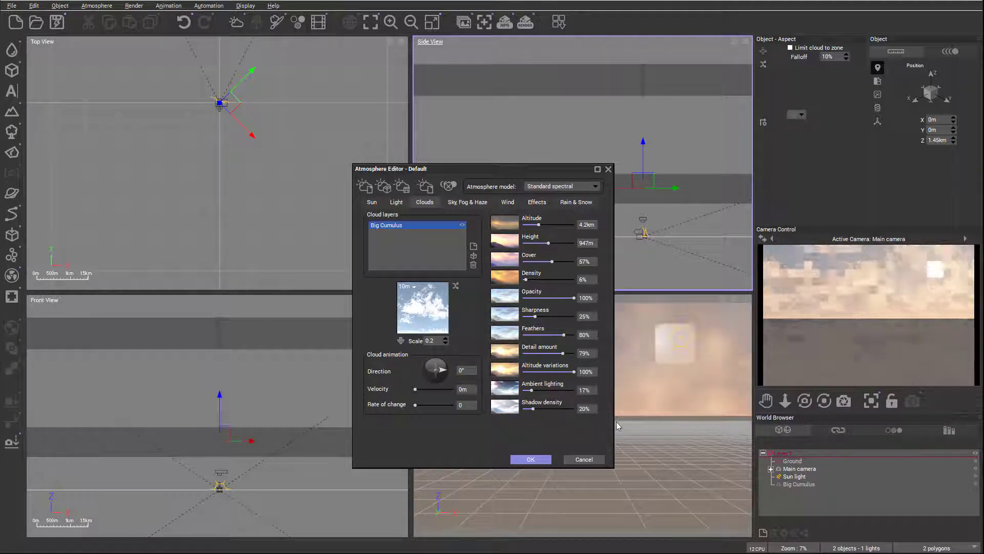
pyautogui.moveTo(533, 408); pyautogui.dragTo(575, 409)
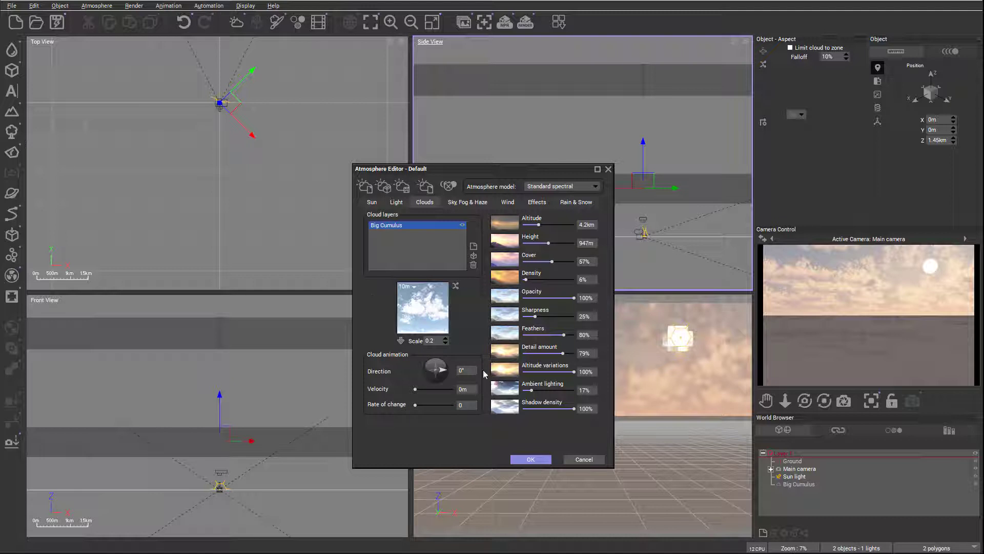
# - Open the Big Cumulus material for editing and review its Color & Density and Lighting & Effects settings
pyautogui.rightClick(416, 316)
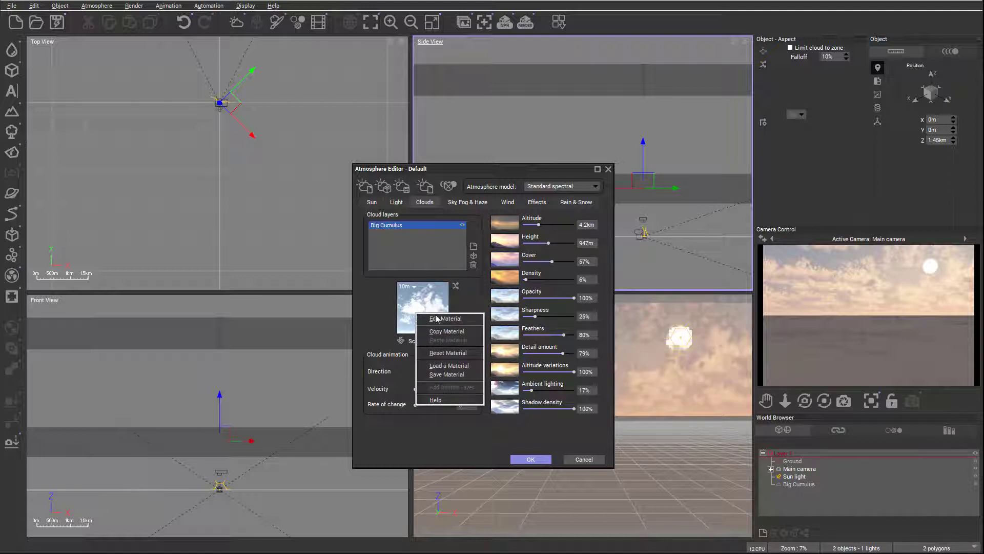
pyautogui.click(457, 319)
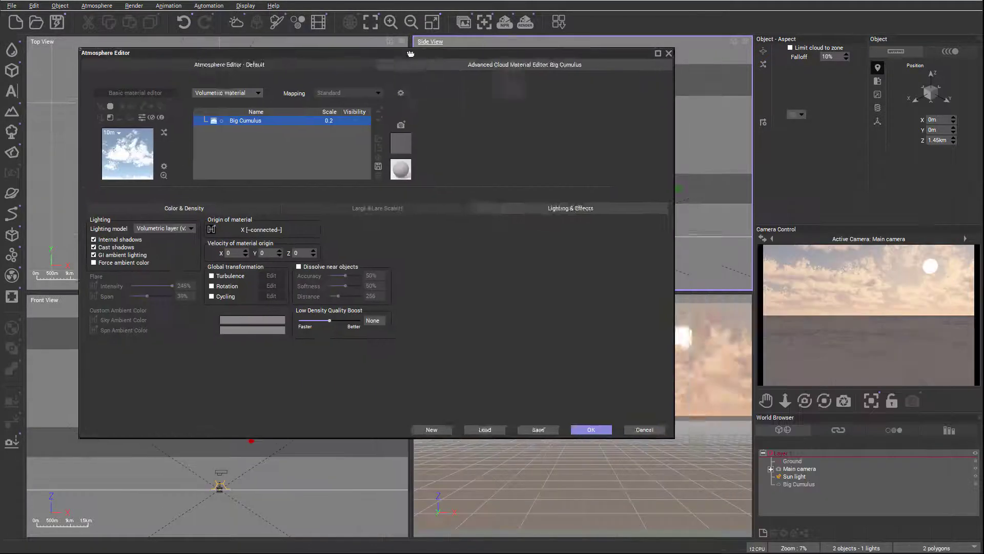
pyautogui.moveTo(410, 53); pyautogui.dragTo(472, 80)
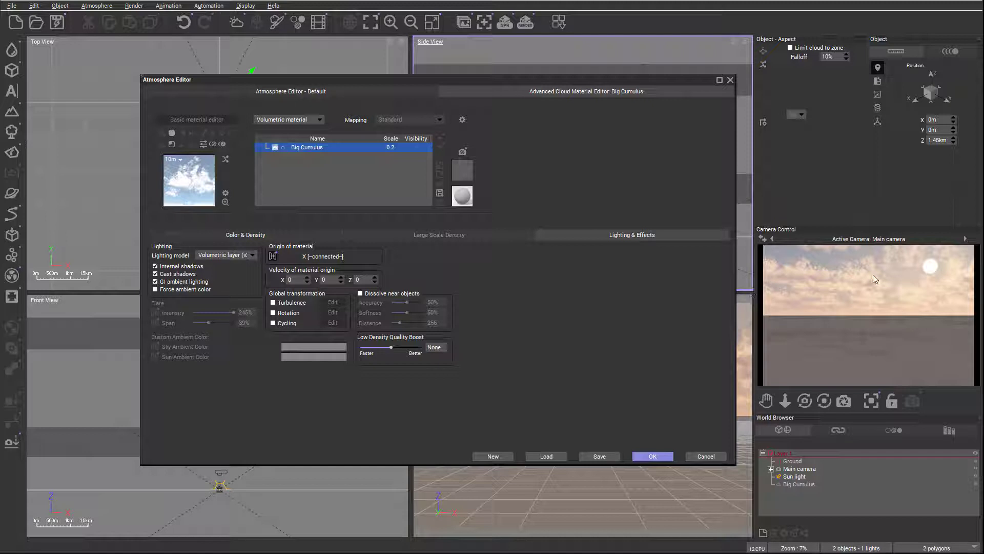
pyautogui.click(220, 234)
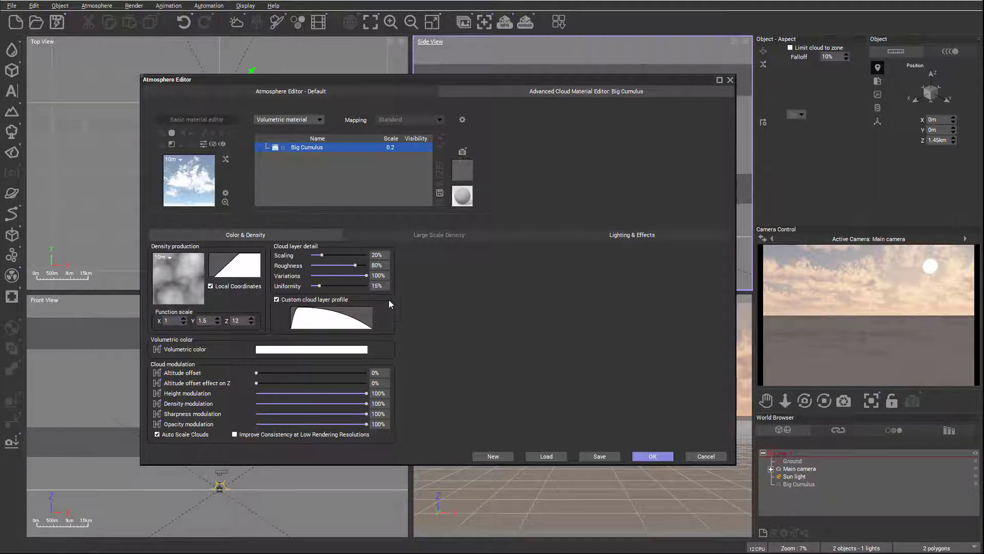
pyautogui.click(452, 233)
pyautogui.click(697, 235)
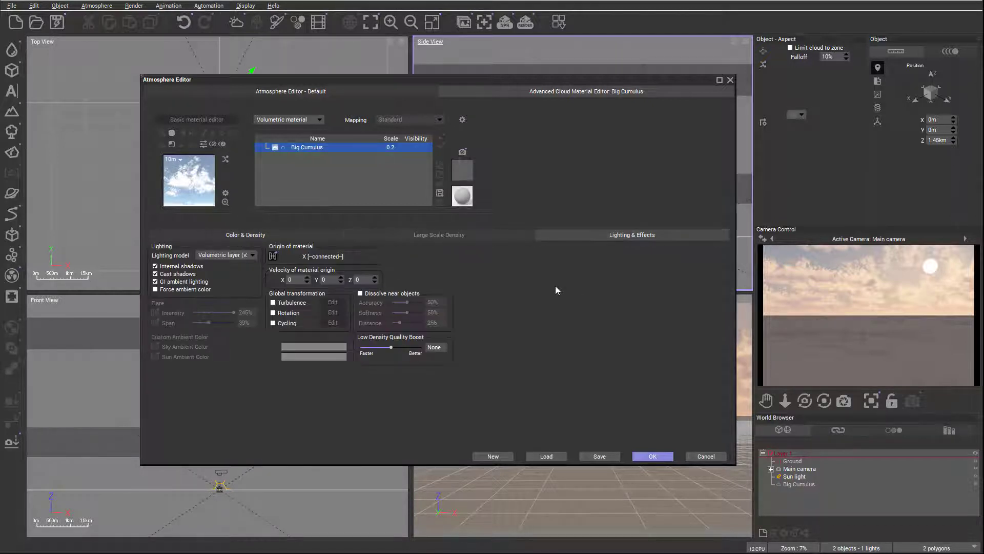
pyautogui.click(210, 232)
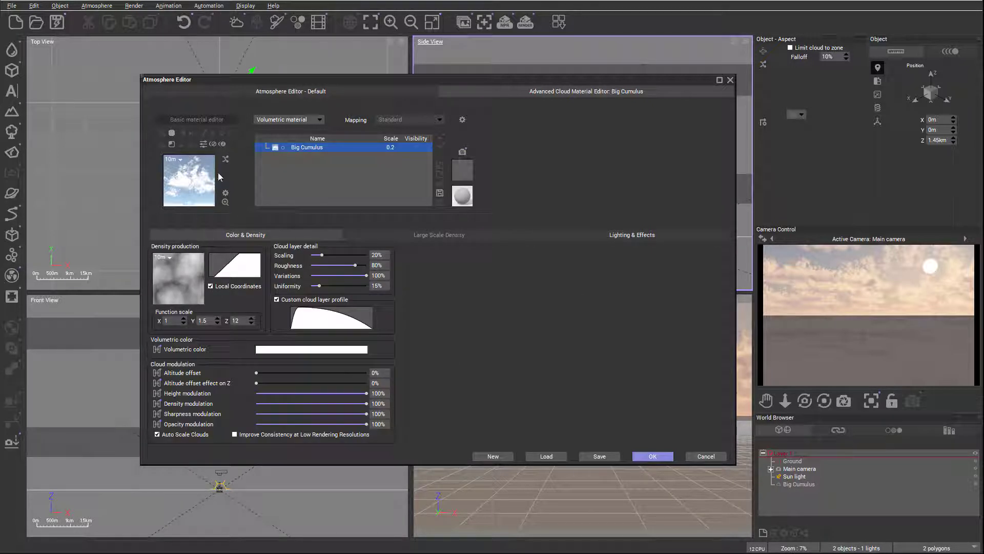
# - Open the function graph of the Big Cumulus density production and widen the editor window to view the nodes
pyautogui.rightClick(188, 278)
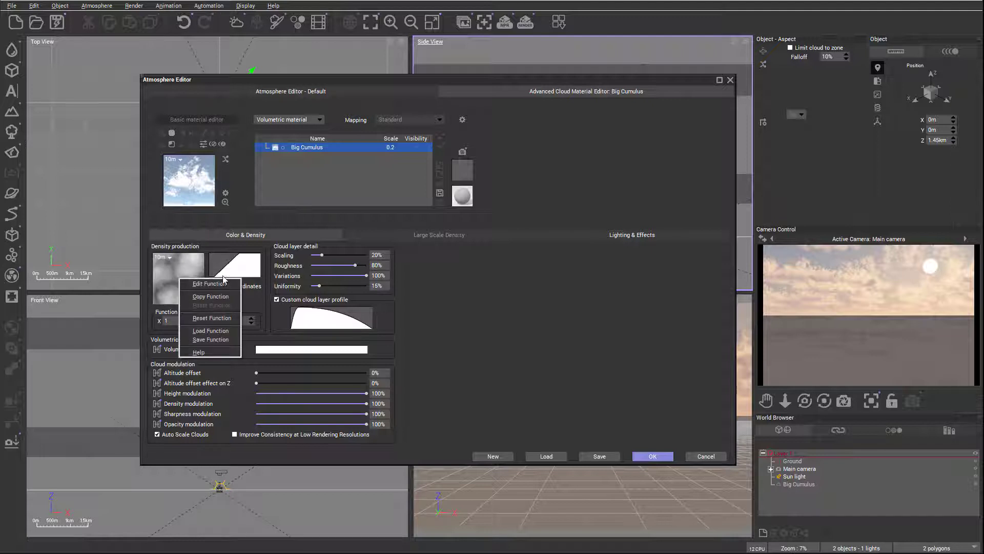
pyautogui.click(208, 284)
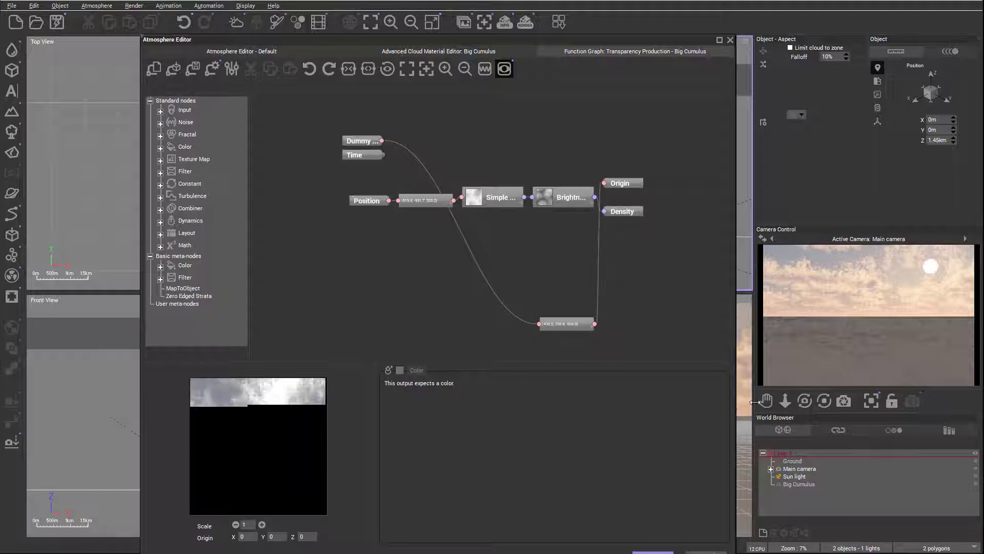
pyautogui.moveTo(735, 403); pyautogui.dragTo(871, 403)
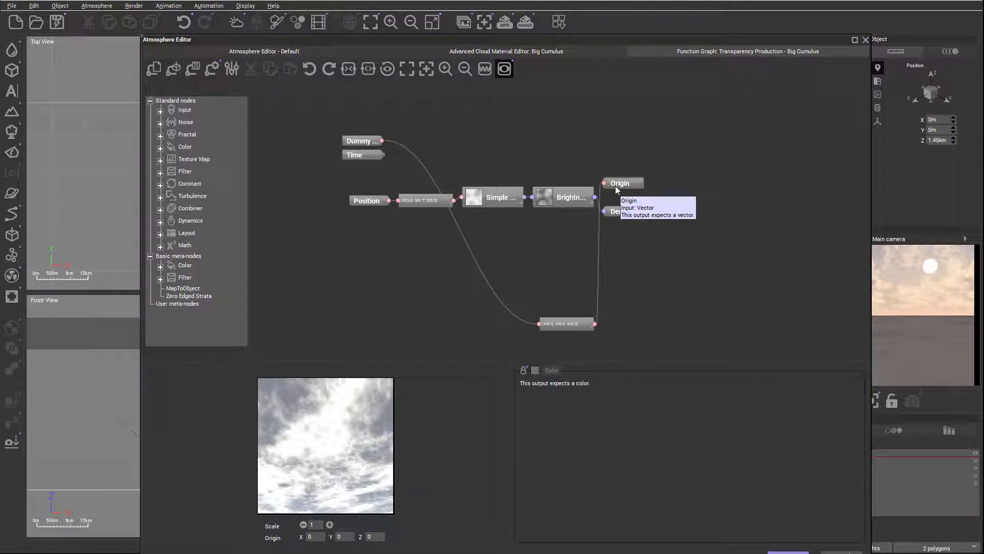
# - Switch between the atmosphere, cloud material and function graph editors, and display the atmosphere's sky, fog and haze settings
pyautogui.click(623, 49)
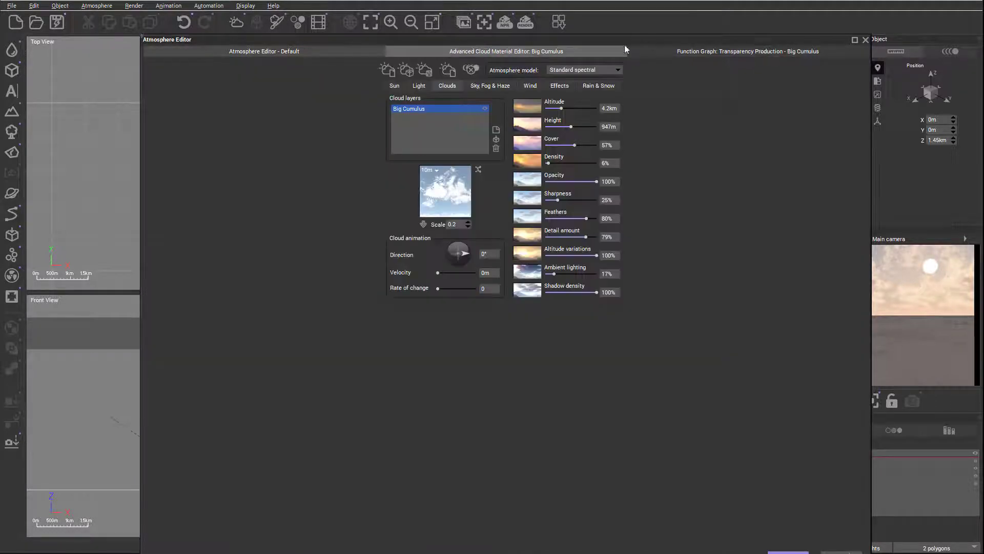
pyautogui.click(751, 51)
pyautogui.click(238, 54)
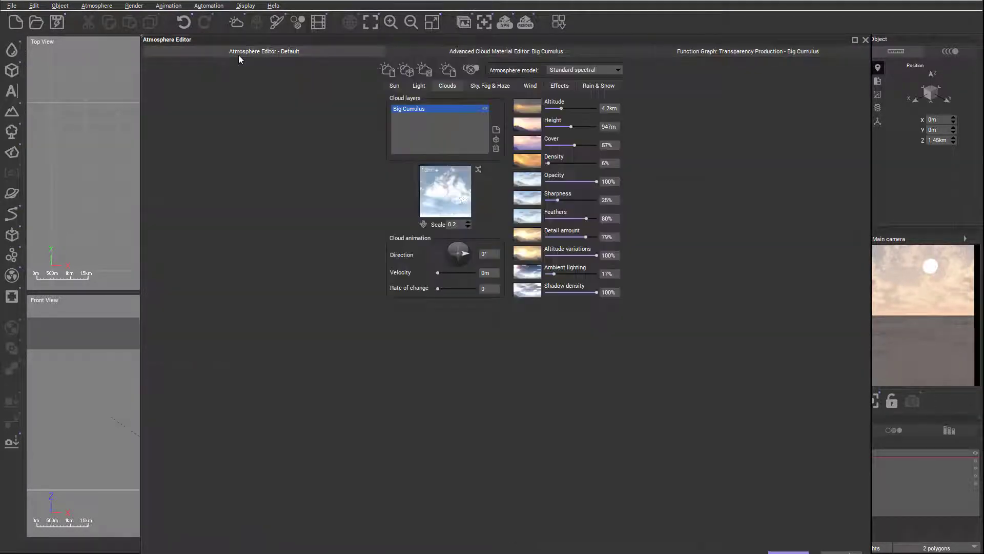
pyautogui.click(463, 52)
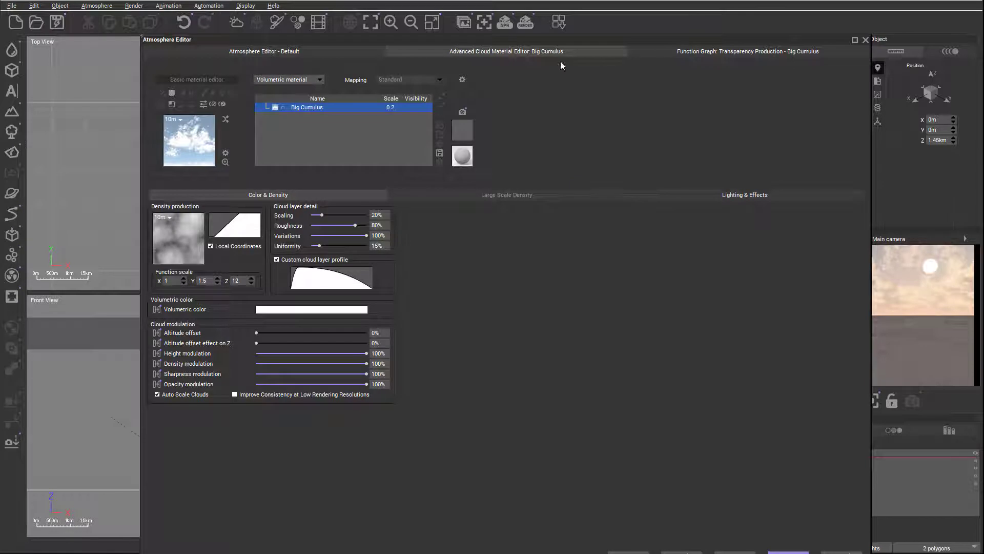
pyautogui.click(733, 50)
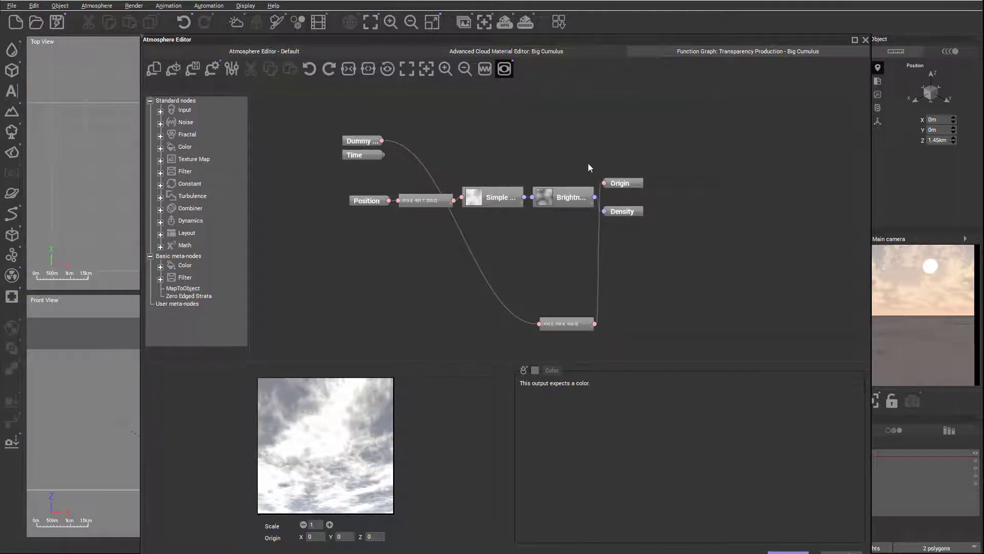
pyautogui.click(318, 54)
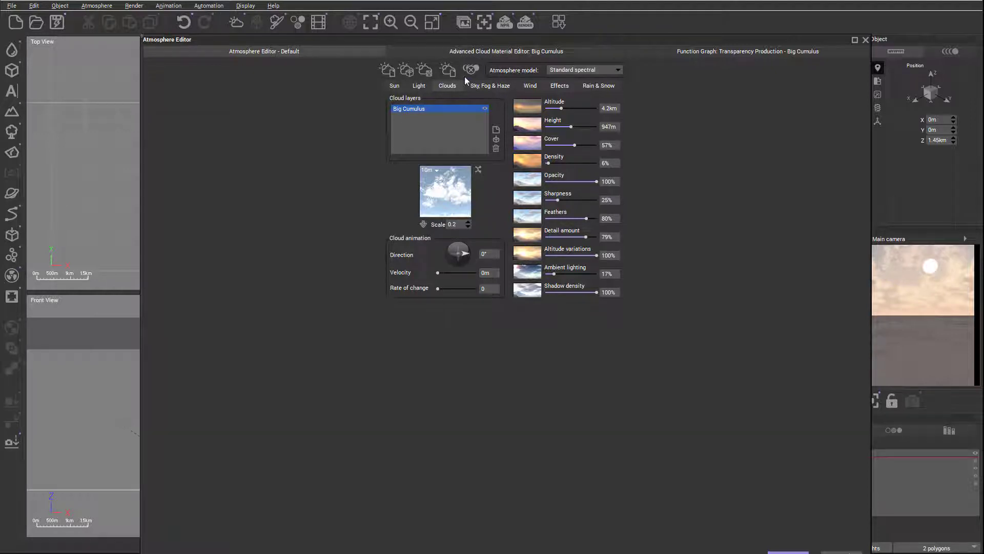
pyautogui.click(491, 86)
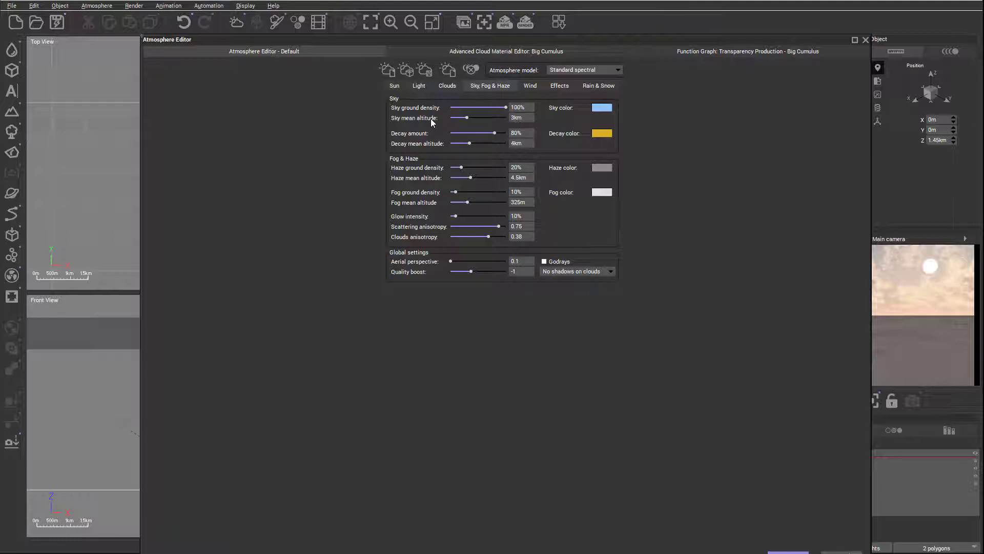
# - Reopen the Atmosphere Editor and set the sky mean altitude to 4.871 km and the sky ground density to 76%
pyautogui.press('F4')
pyautogui.click(96, 5)
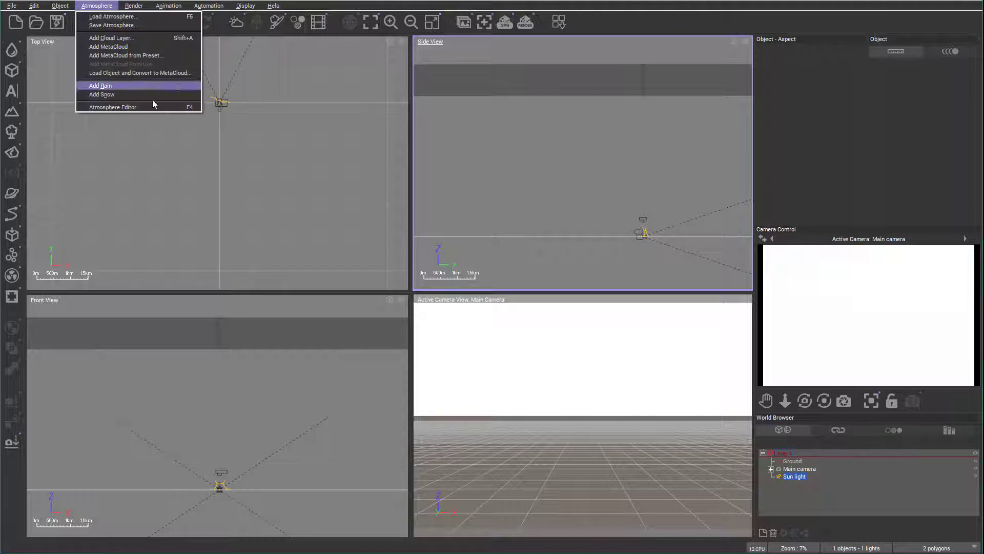
pyautogui.click(152, 108)
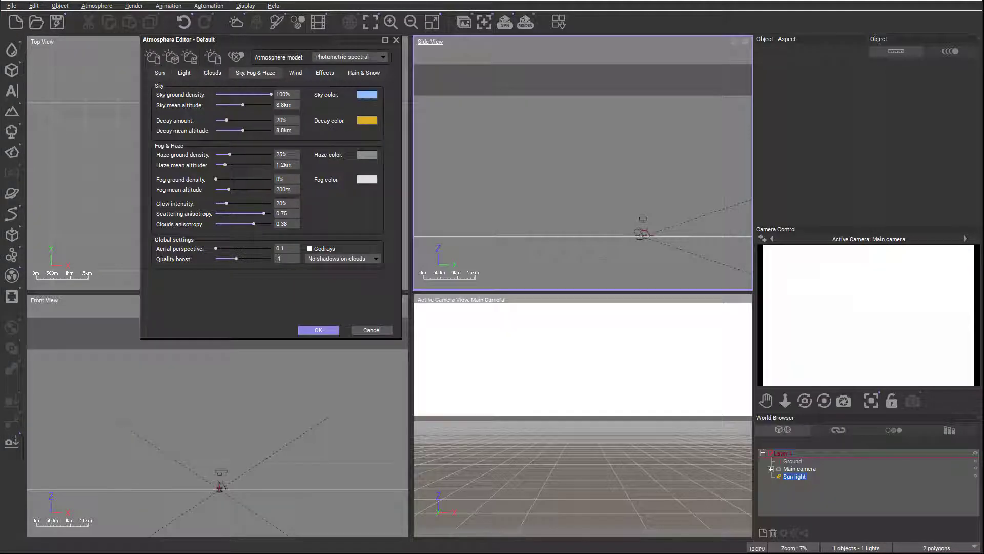
pyautogui.click(429, 48)
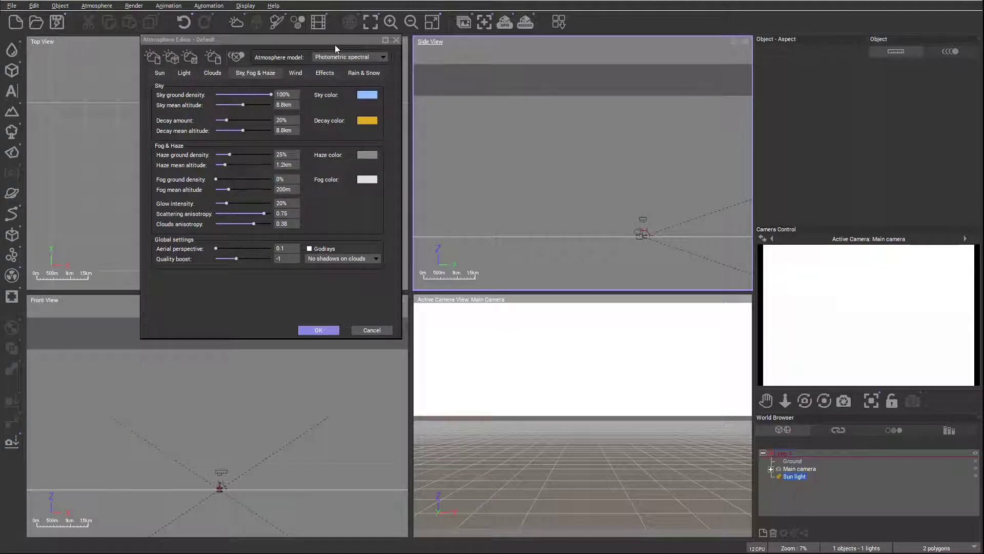
pyautogui.moveTo(335, 41); pyautogui.dragTo(535, 149)
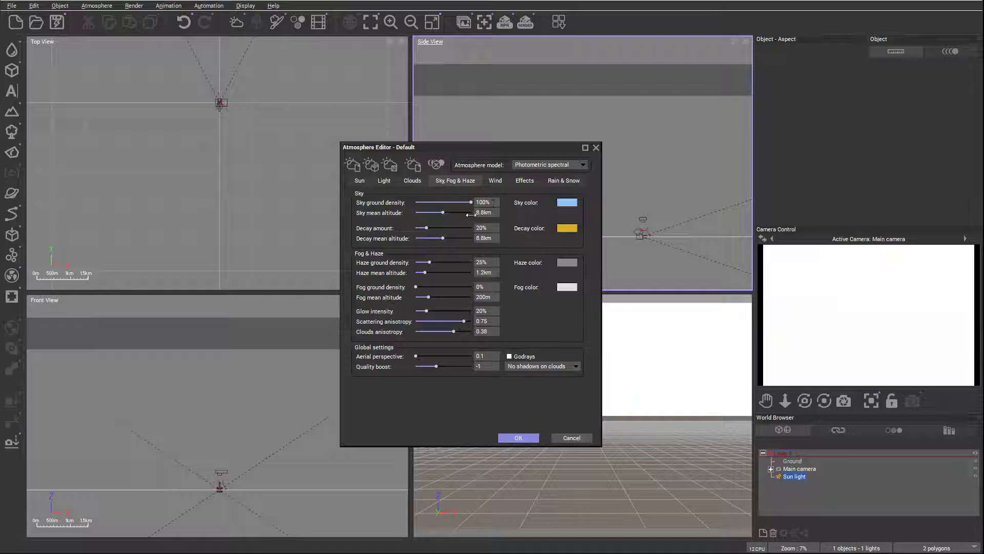
pyautogui.moveTo(464, 210); pyautogui.dragTo(451, 211)
pyautogui.moveTo(469, 202); pyautogui.dragTo(457, 202)
# - Add a Big Cumulus cloud layer to the photometric spectral atmosphere and look through its sky, sun and light settings
pyautogui.click(413, 181)
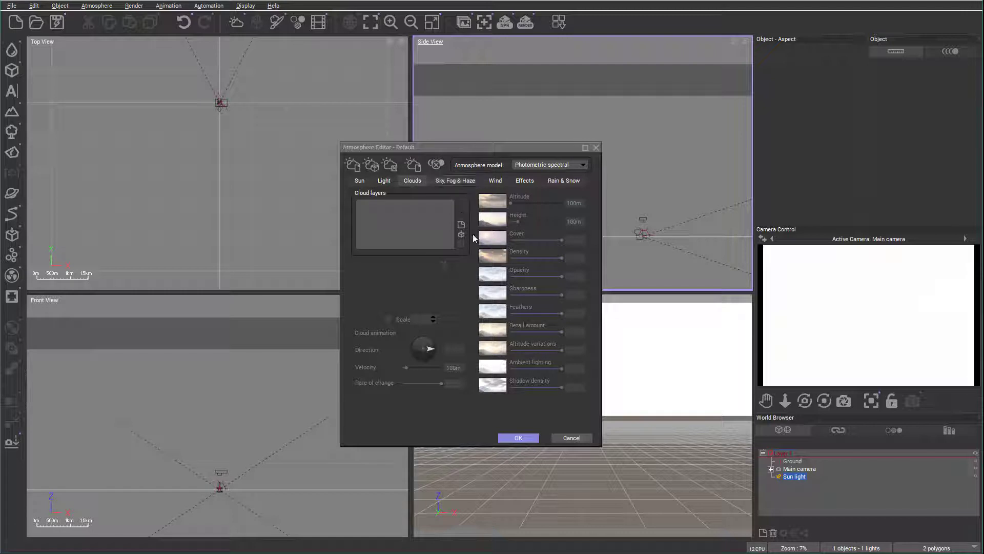
pyautogui.click(461, 226)
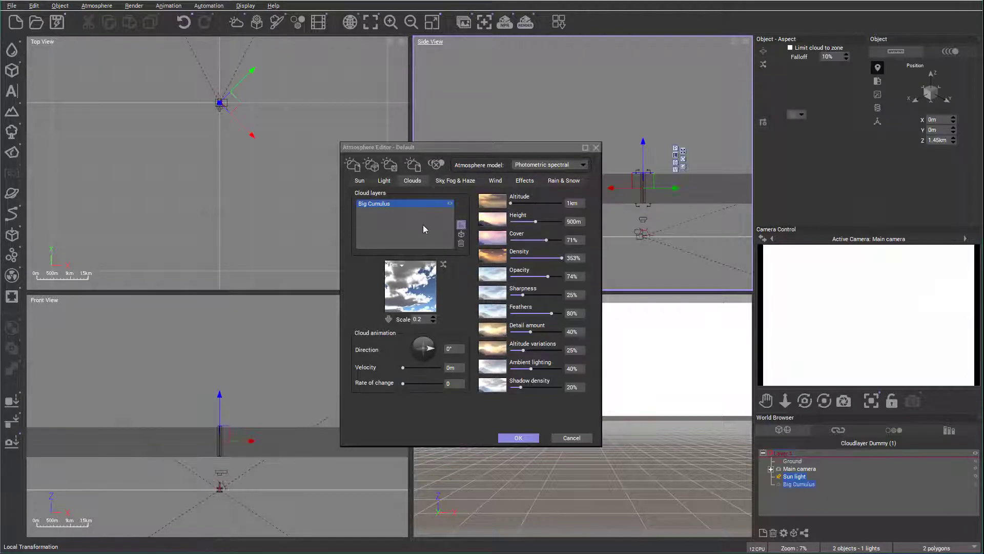
pyautogui.click(455, 181)
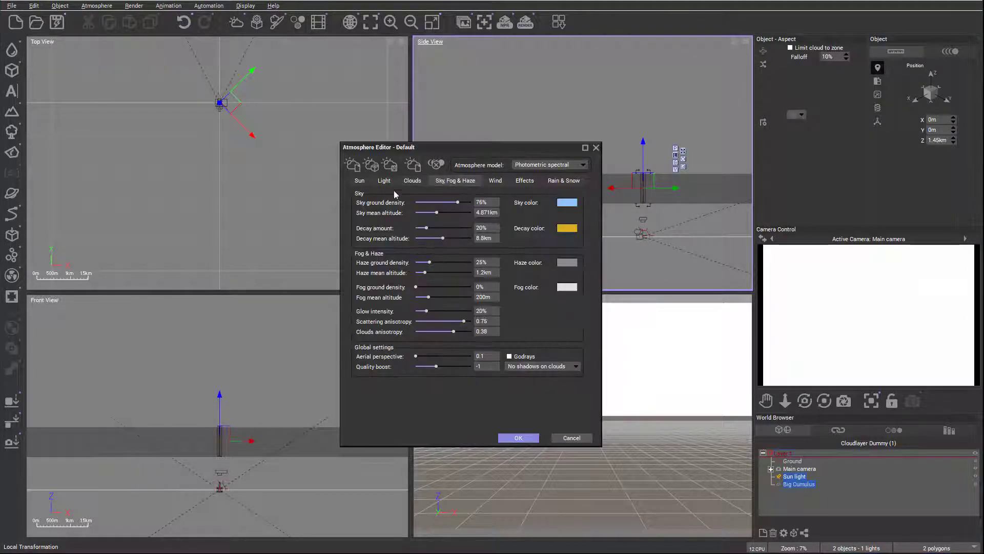
pyautogui.click(359, 180)
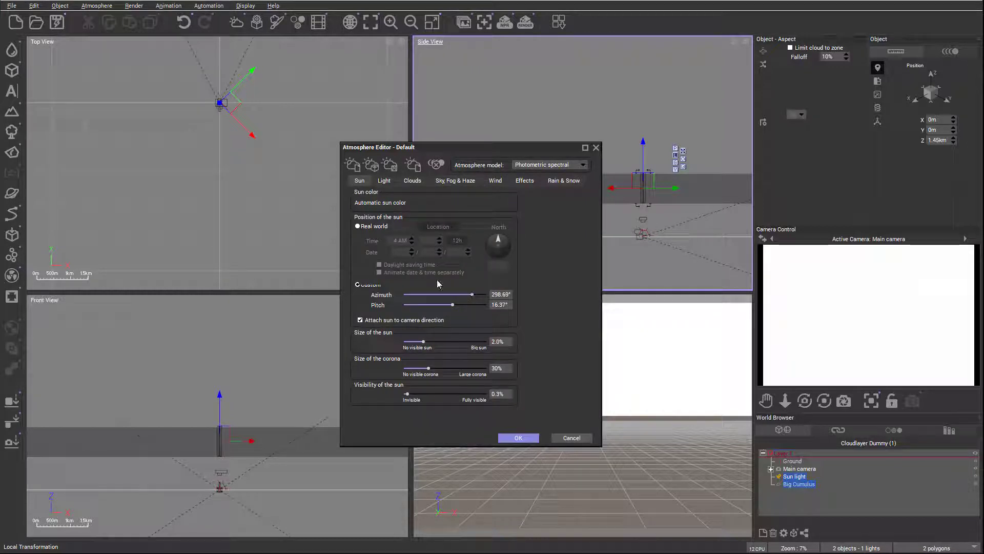
pyautogui.click(384, 180)
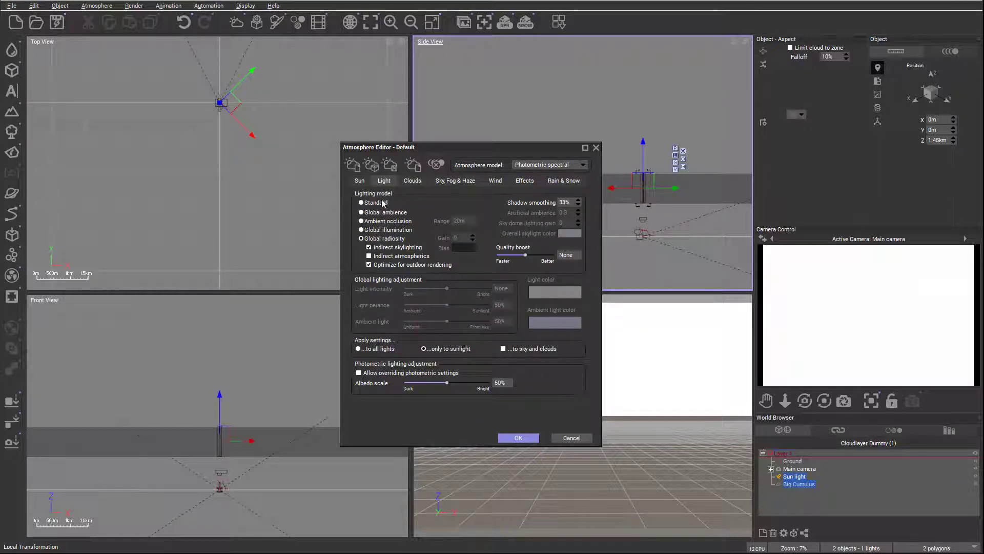
# - Set the sky ground density to 0%, accept the atmosphere settings, and select the sun light together with the main camera
pyautogui.click(455, 180)
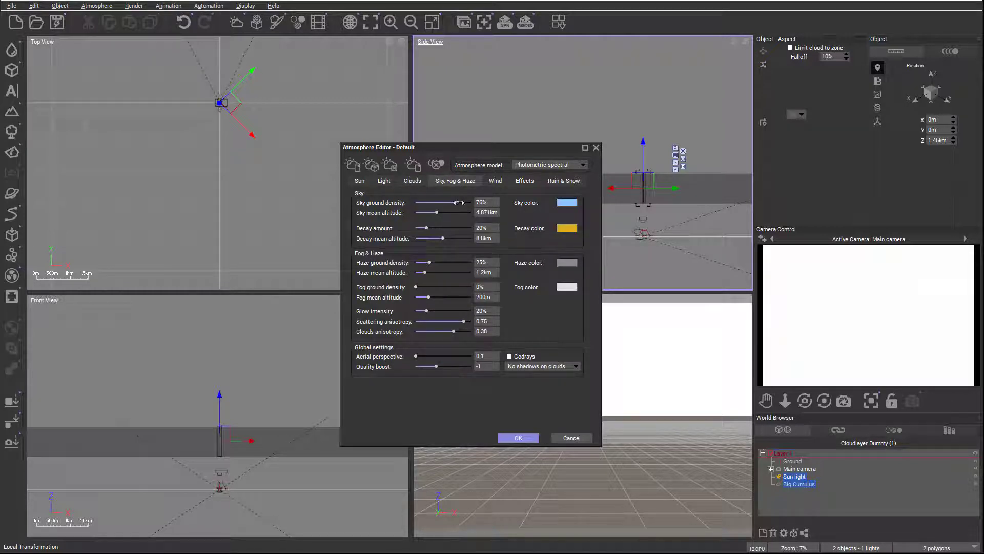
pyautogui.moveTo(472, 201); pyautogui.dragTo(425, 202)
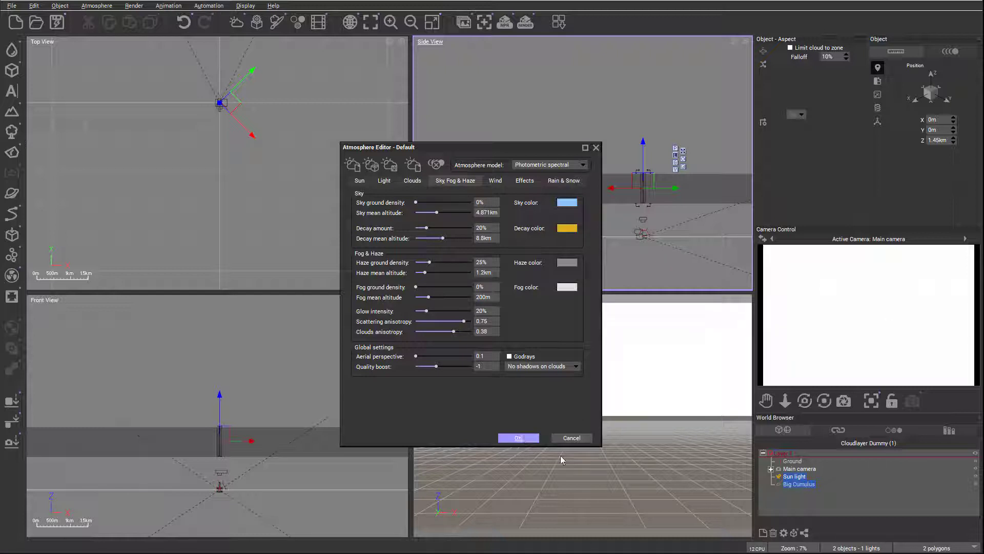
pyautogui.click(518, 438)
pyautogui.click(794, 477)
pyautogui.keyDown('ctrl'); pyautogui.click(800, 469); pyautogui.keyUp('ctrl')
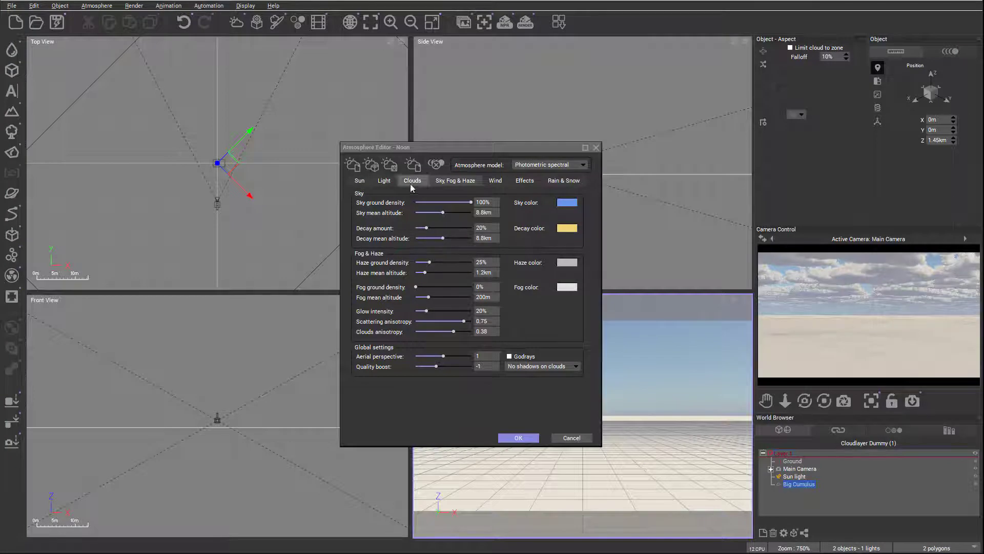
# - Remove the Big Cumulus cloud layer and compare the sky at ground densities of 0% and 93%, keeping 93%
pyautogui.moveTo(465, 204); pyautogui.dragTo(407, 203)
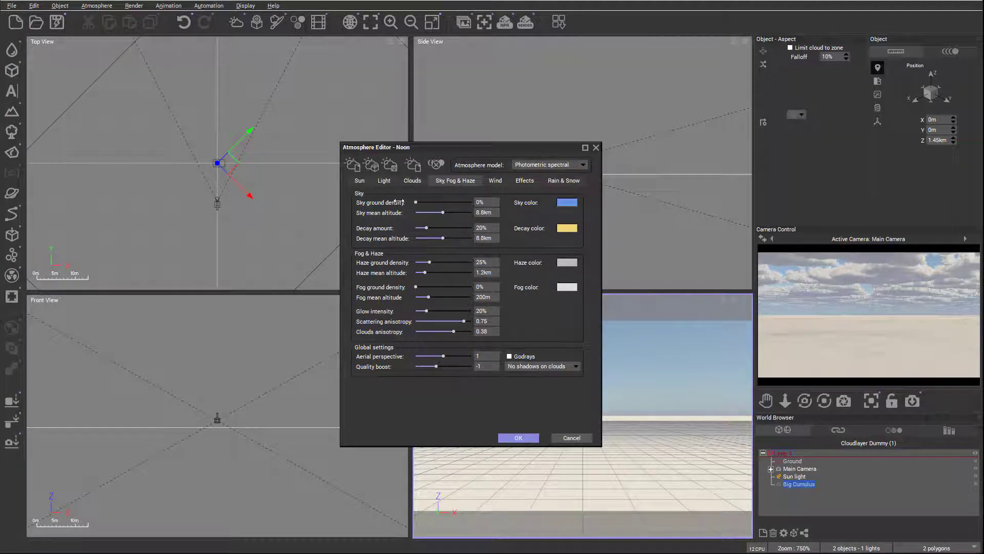
pyautogui.click(412, 181)
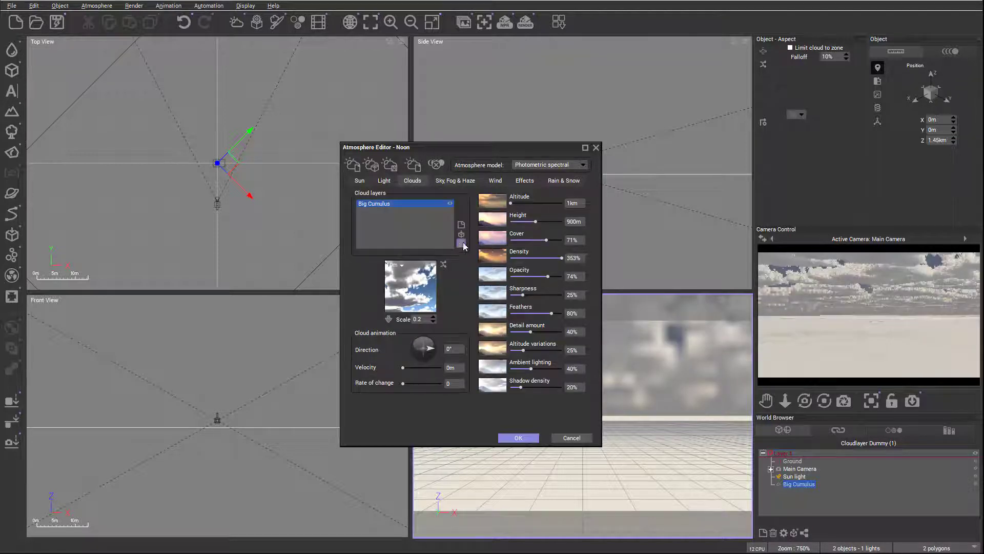
pyautogui.click(455, 181)
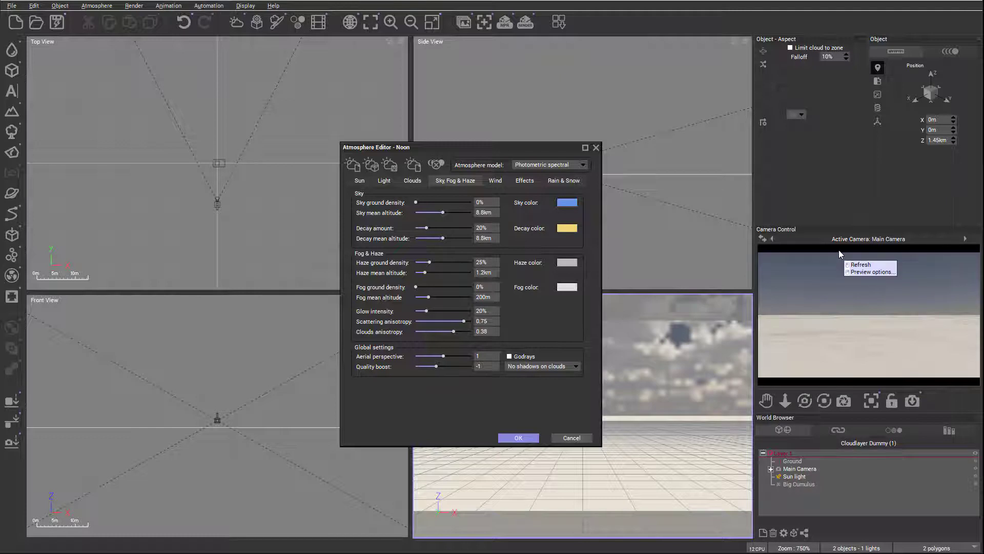
pyautogui.moveTo(805, 401); pyautogui.dragTo(804, 371)
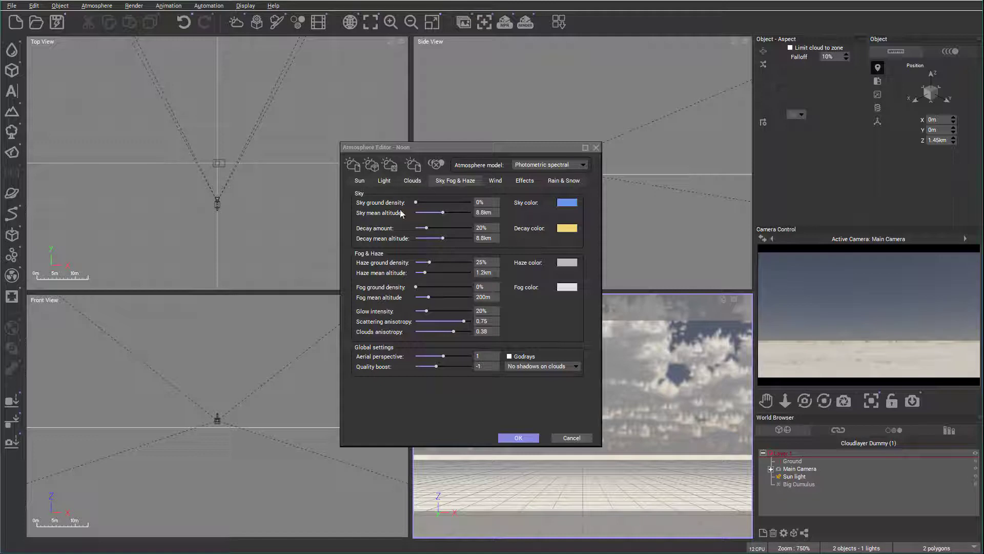
pyautogui.moveTo(416, 202); pyautogui.dragTo(467, 202)
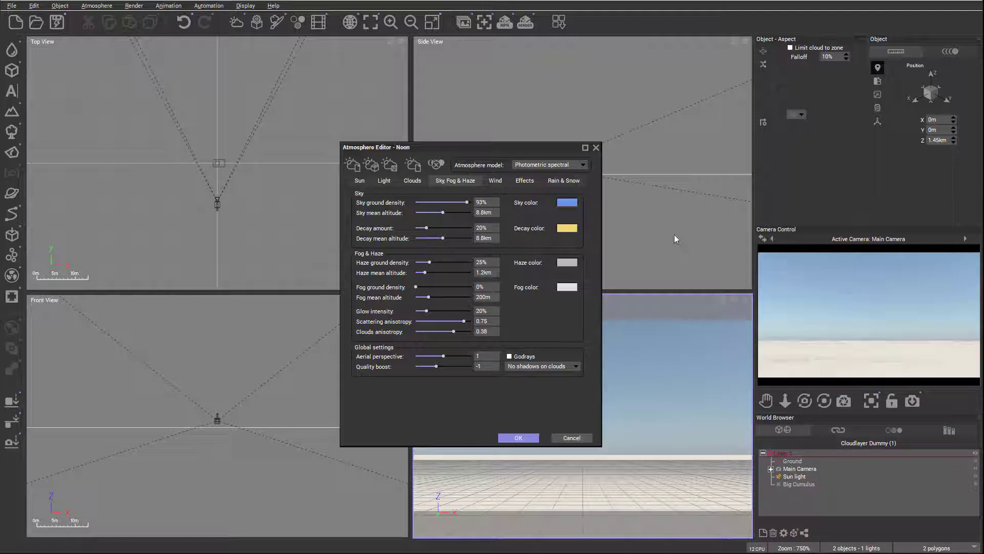
# - Try a turquoise sky color for the atmosphere and reset it to the original blue
pyautogui.click(567, 203)
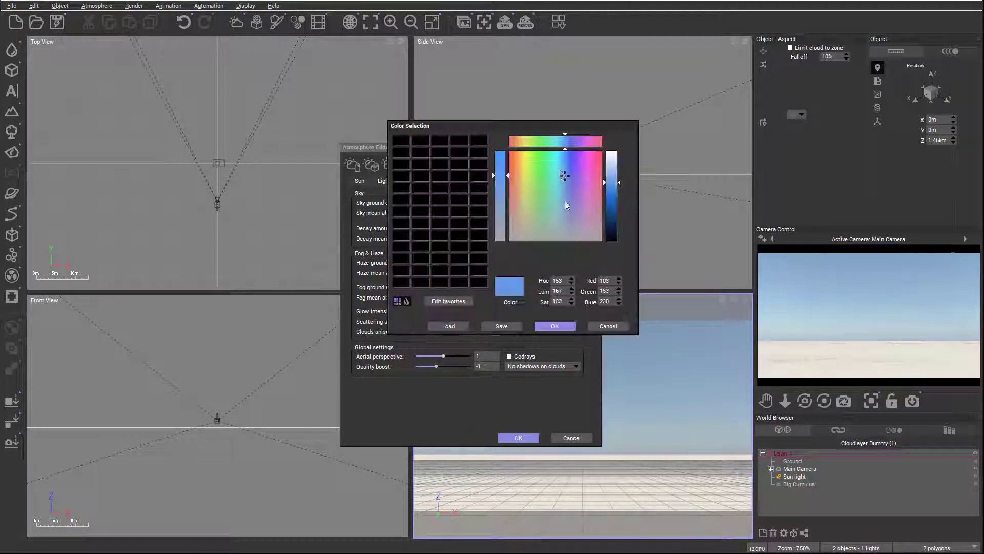
pyautogui.click(553, 157)
pyautogui.click(554, 326)
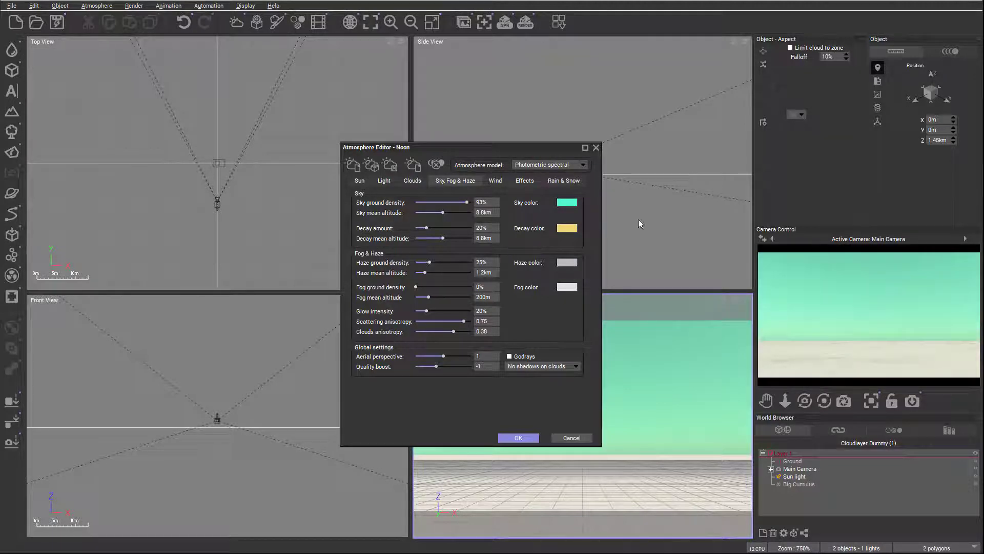
pyautogui.rightClick(567, 205)
pyautogui.click(596, 224)
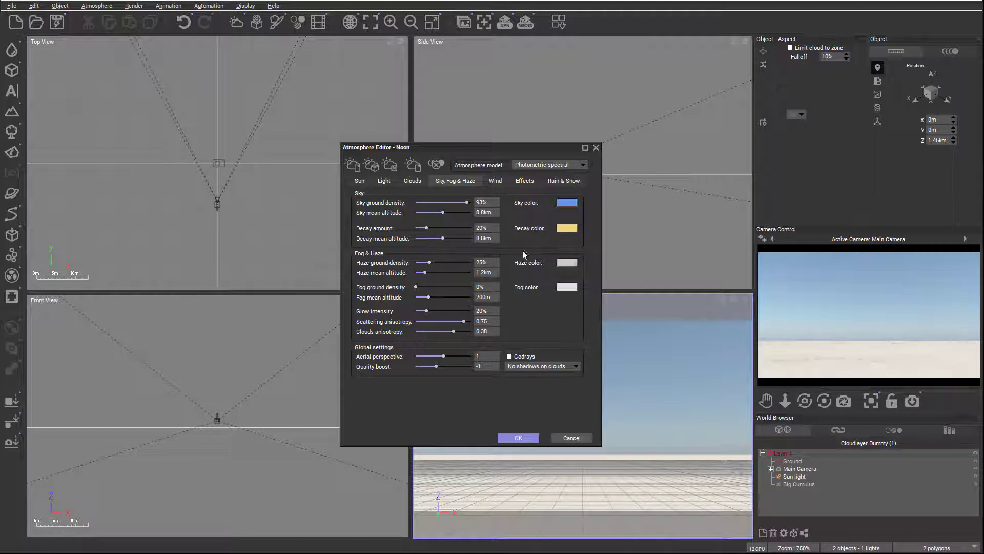
# - Set the decay amount to 22% after trying 81%, and set the haze to 59% ground density and 1.502 km mean altitude
pyautogui.moveTo(428, 224); pyautogui.dragTo(461, 226)
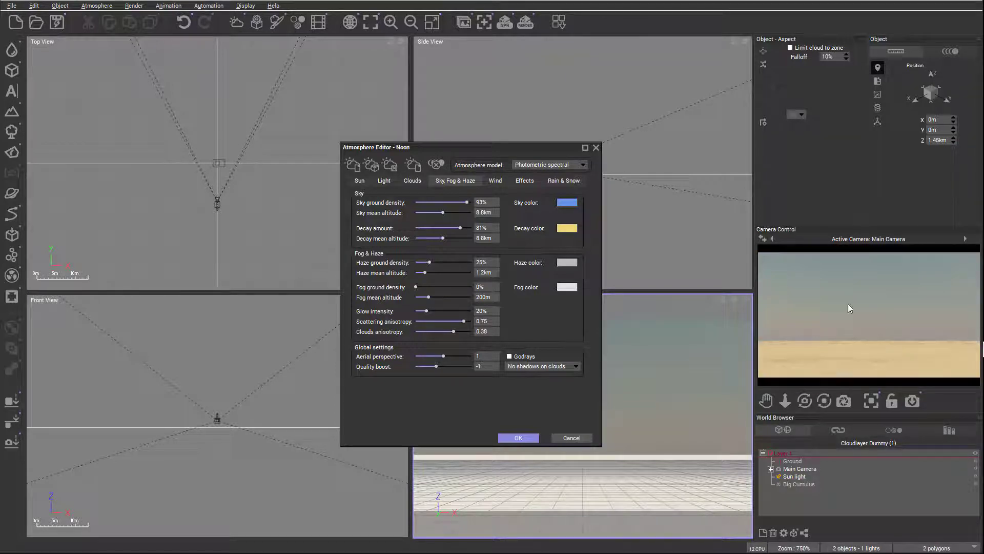
pyautogui.moveTo(464, 226); pyautogui.dragTo(428, 226)
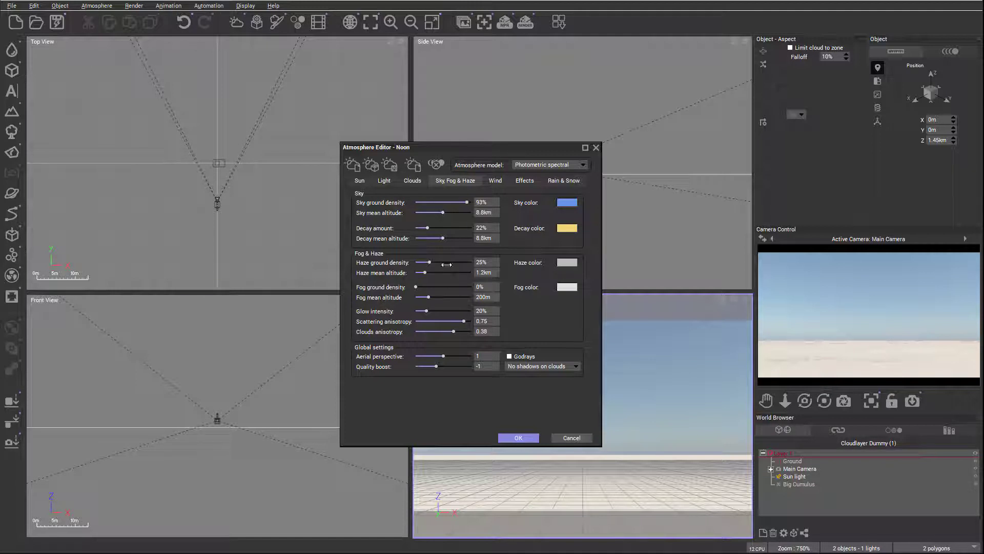
pyautogui.moveTo(424, 270); pyautogui.dragTo(449, 263)
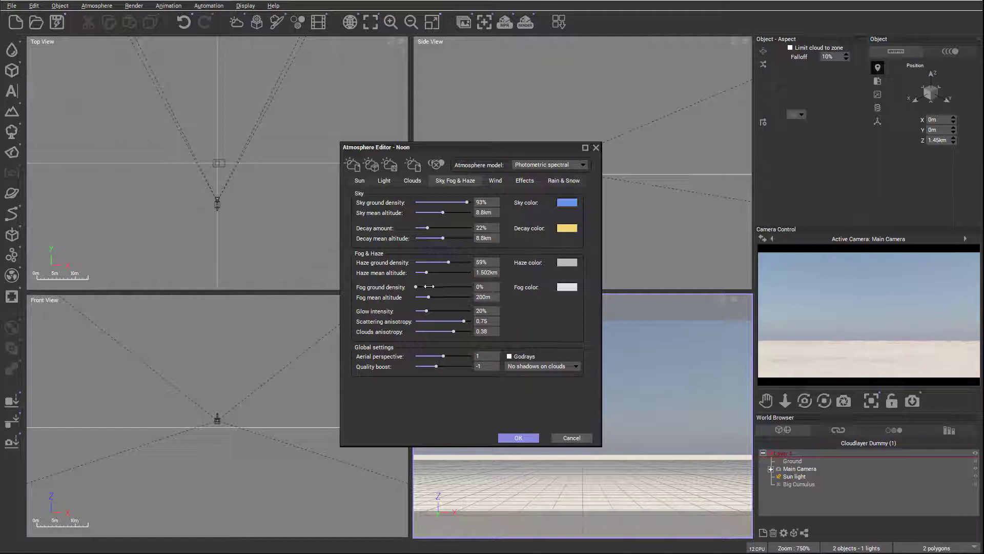
# - Set the fog ground density to 89% and the fog color to dark gray with red, green and blue at 46
pyautogui.moveTo(425, 287); pyautogui.dragTo(465, 287)
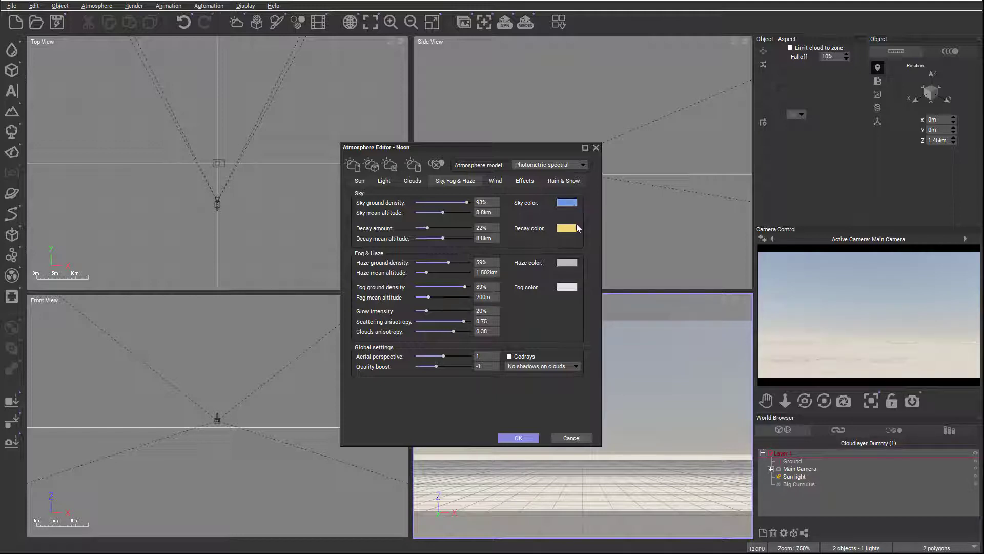
pyautogui.click(569, 287)
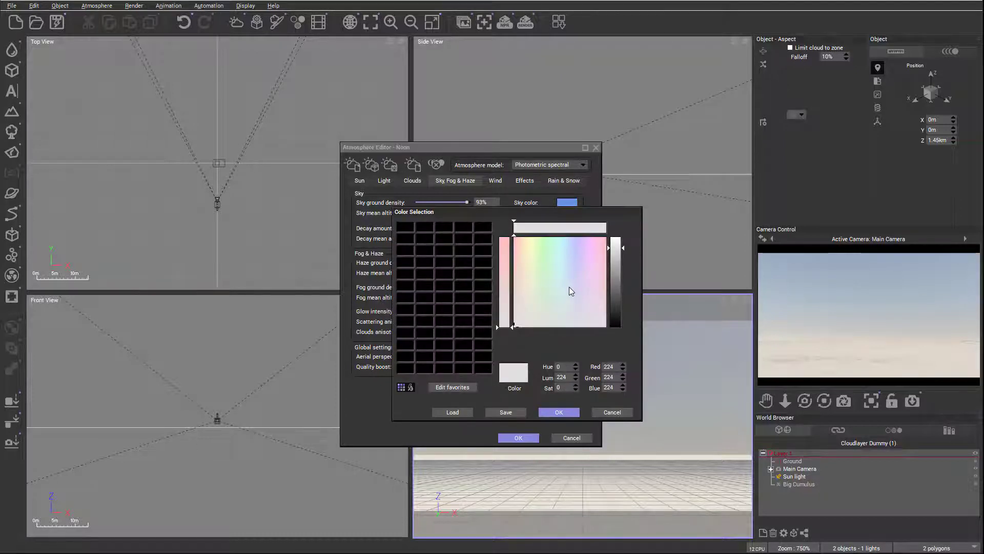
pyautogui.click(610, 306)
pyautogui.moveTo(611, 305); pyautogui.dragTo(607, 308)
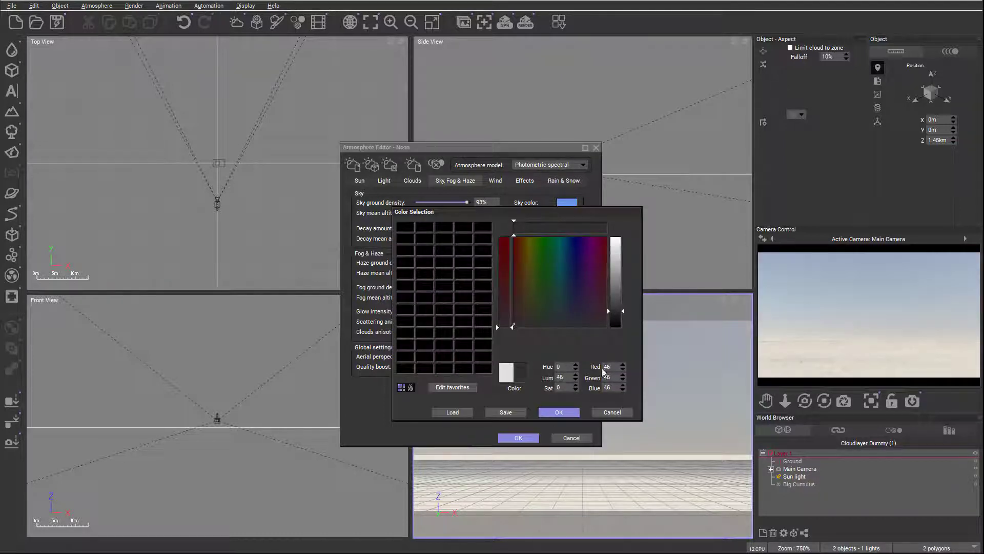
pyautogui.click(558, 412)
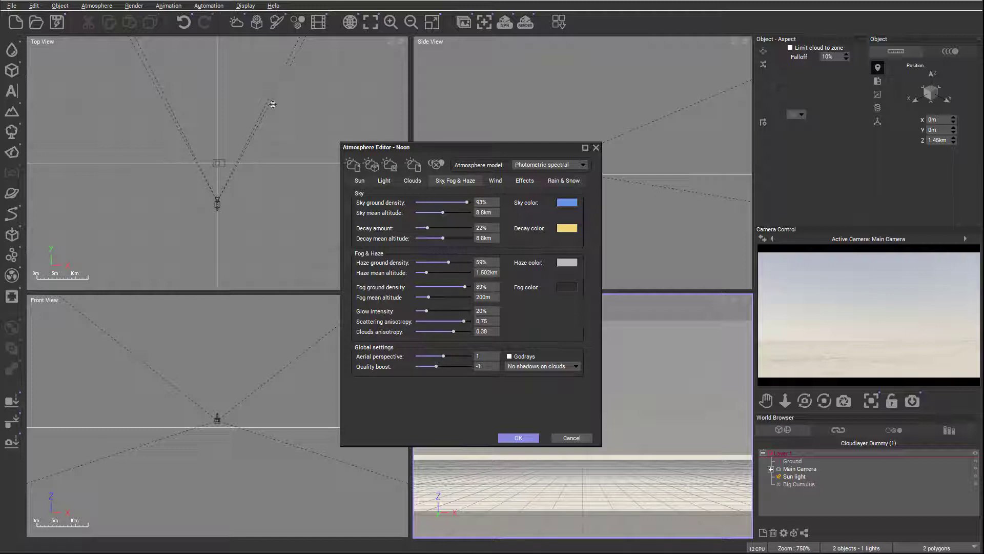
# - Set the glow intensity to 56% and the scattering anisotropy to 0.69, and refresh the camera preview
pyautogui.moveTo(430, 309); pyautogui.dragTo(447, 311)
pyautogui.moveTo(467, 321); pyautogui.dragTo(490, 323)
pyautogui.moveTo(470, 321); pyautogui.dragTo(458, 320)
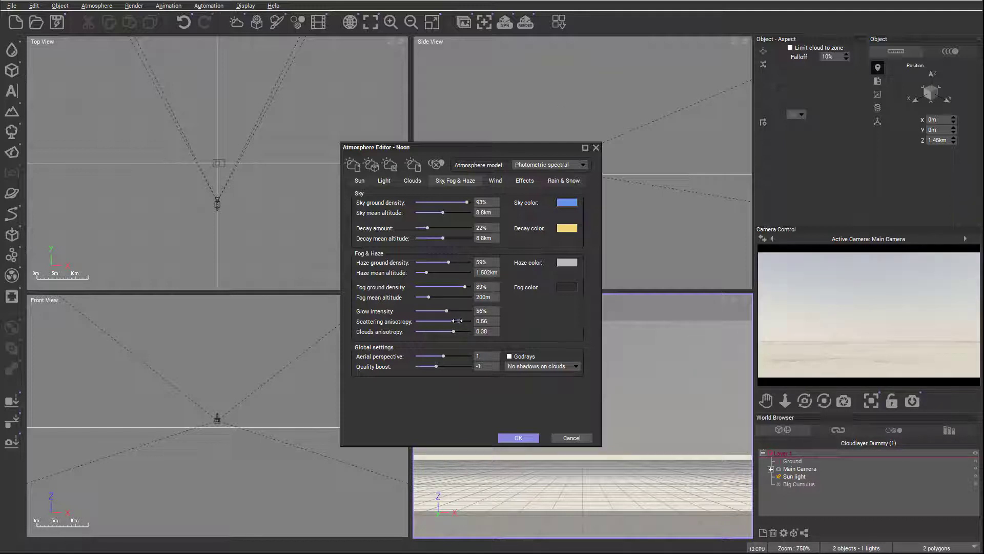
pyautogui.moveTo(468, 321); pyautogui.dragTo(472, 321)
pyautogui.rightClick(921, 284)
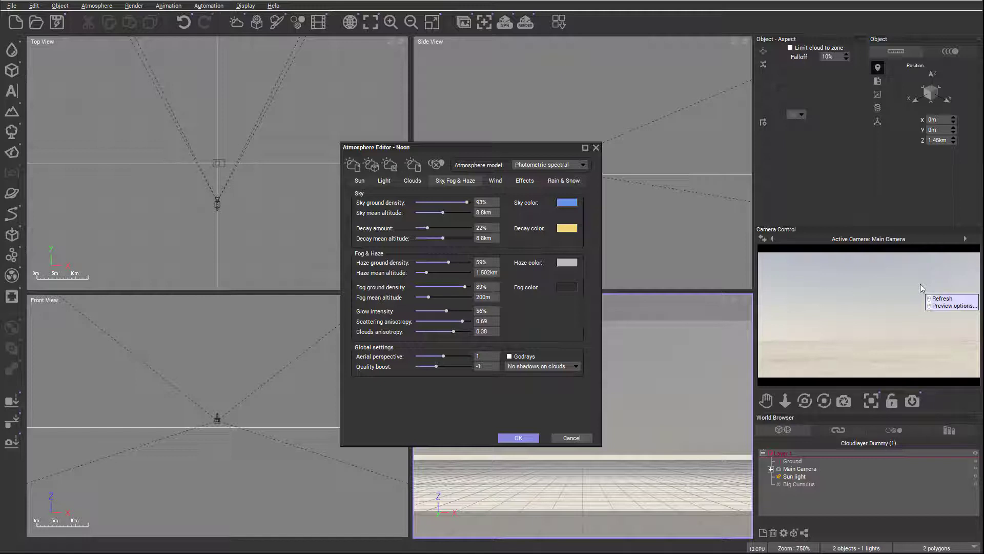
pyautogui.click(921, 284)
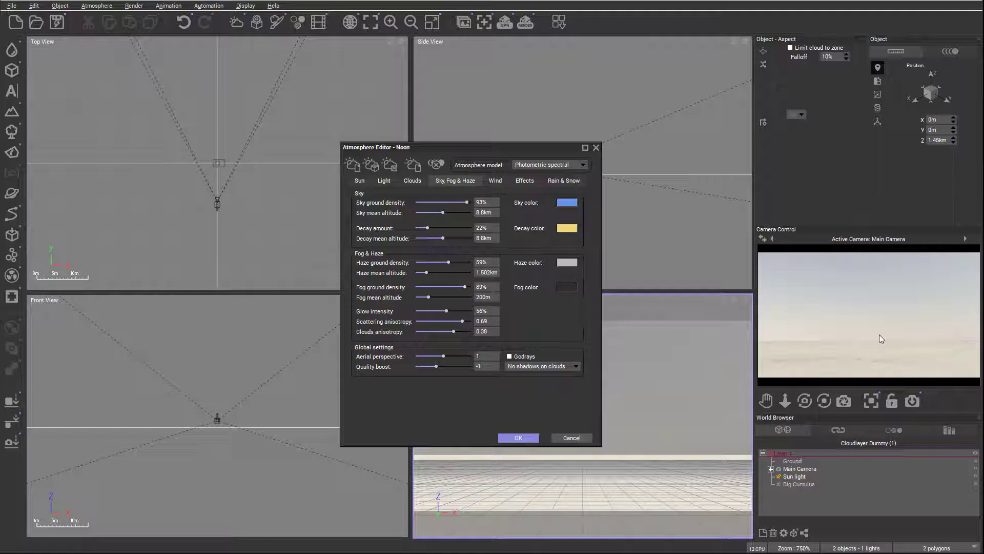
# - Try an aerial perspective of 10, refresh the camera preview, and return the value to 1
pyautogui.moveTo(444, 353); pyautogui.dragTo(471, 356)
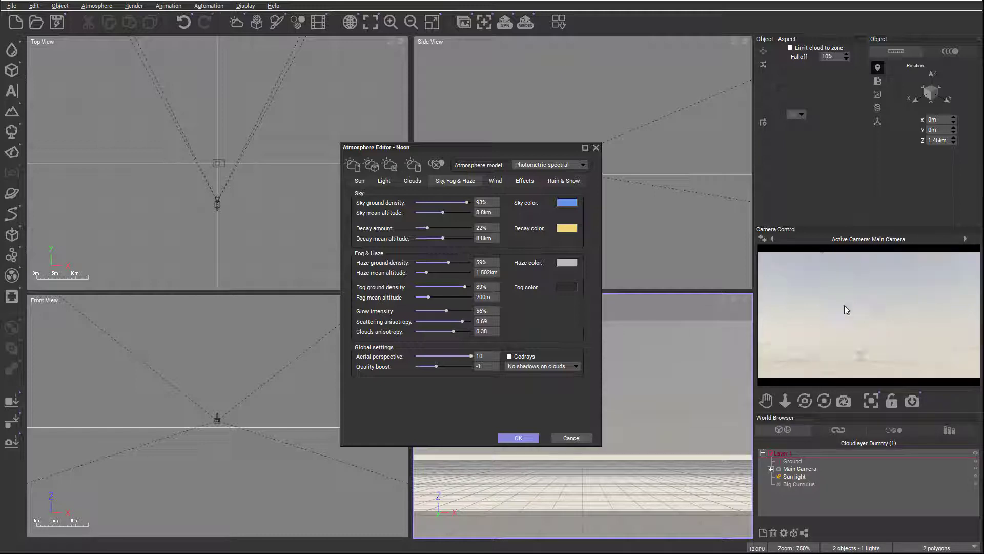
pyautogui.rightClick(925, 340)
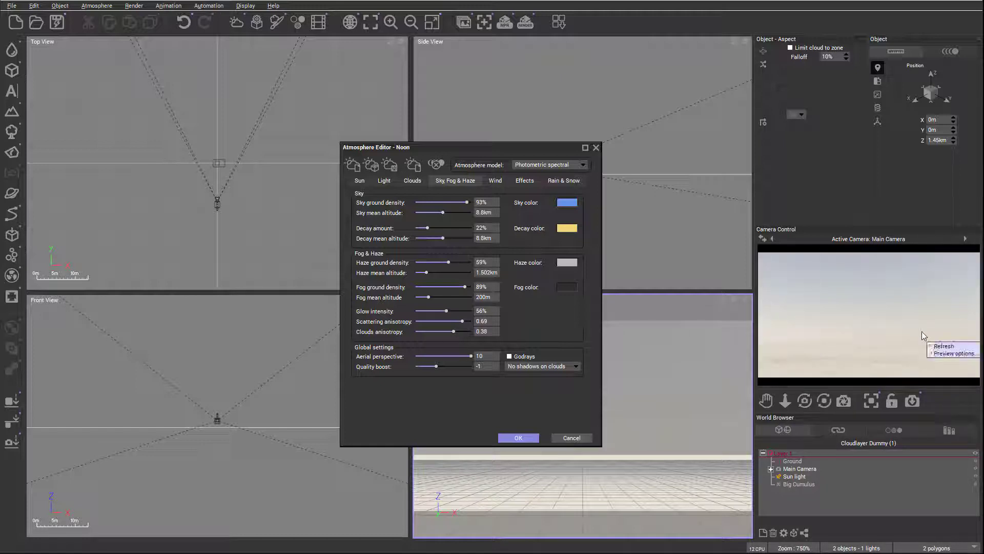
pyautogui.click(884, 306)
pyautogui.moveTo(470, 355); pyautogui.dragTo(446, 361)
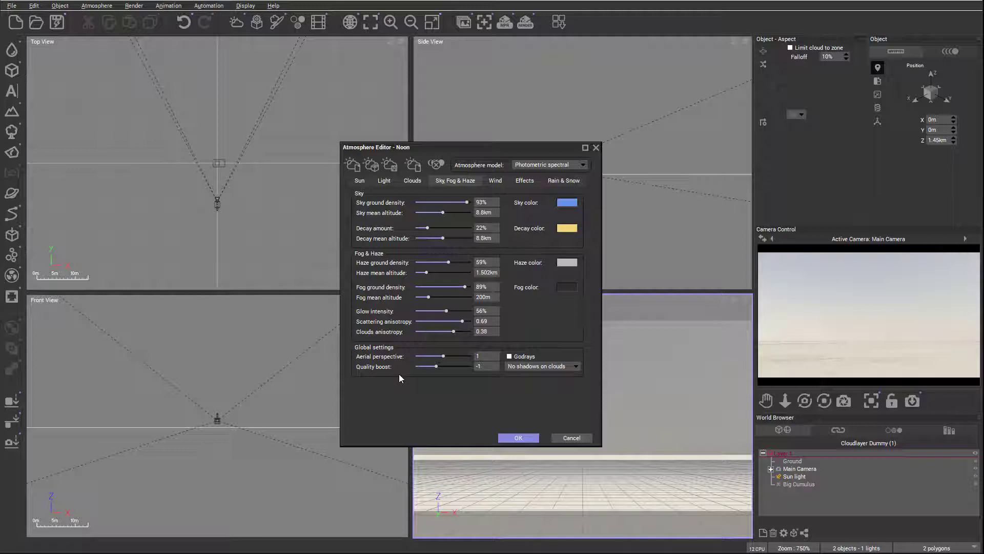
# - Set the quality boost to 0.11 and look through the shadow options for clouds, keeping No shadows on clouds
pyautogui.moveTo(435, 366); pyautogui.dragTo(444, 365)
pyautogui.rightClick(843, 323)
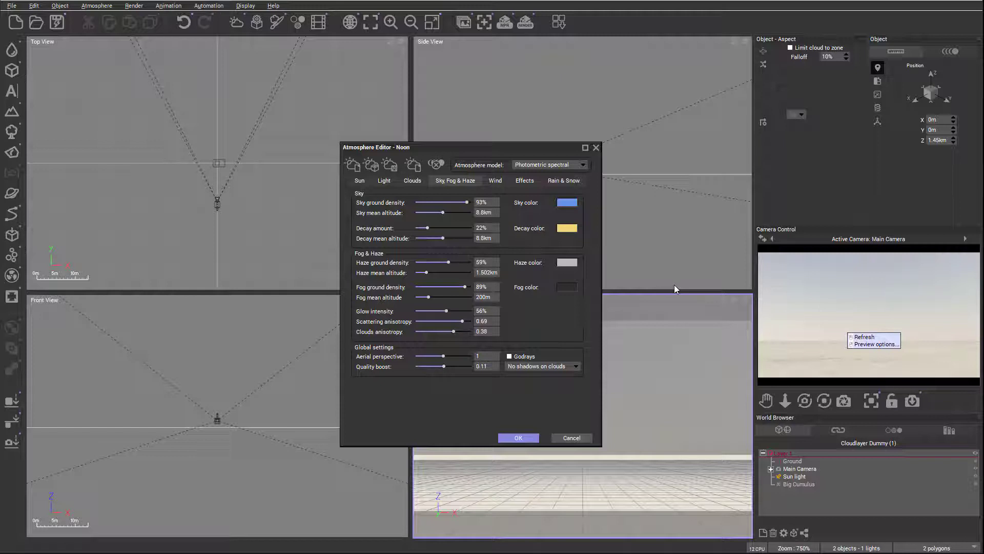
pyautogui.press('Escape')
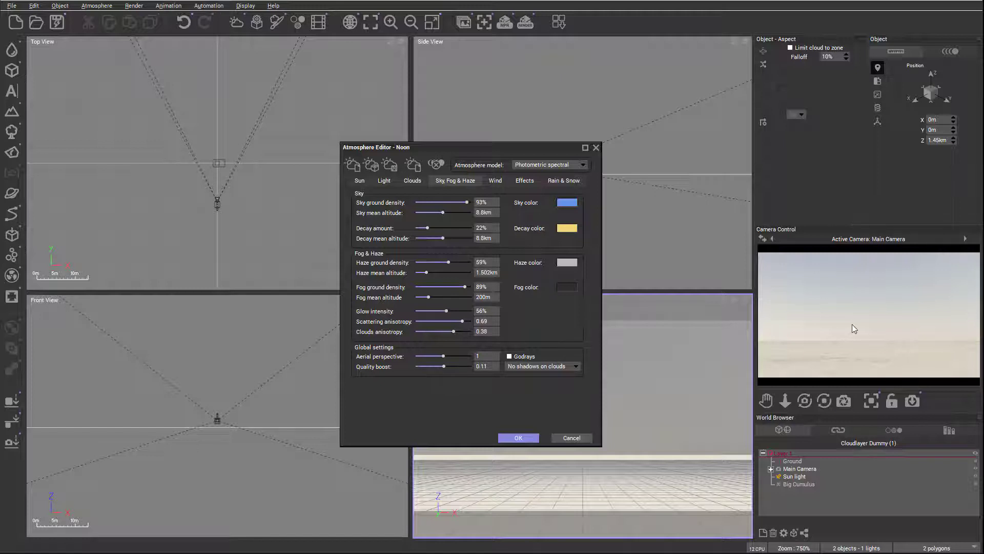
pyautogui.click(543, 367)
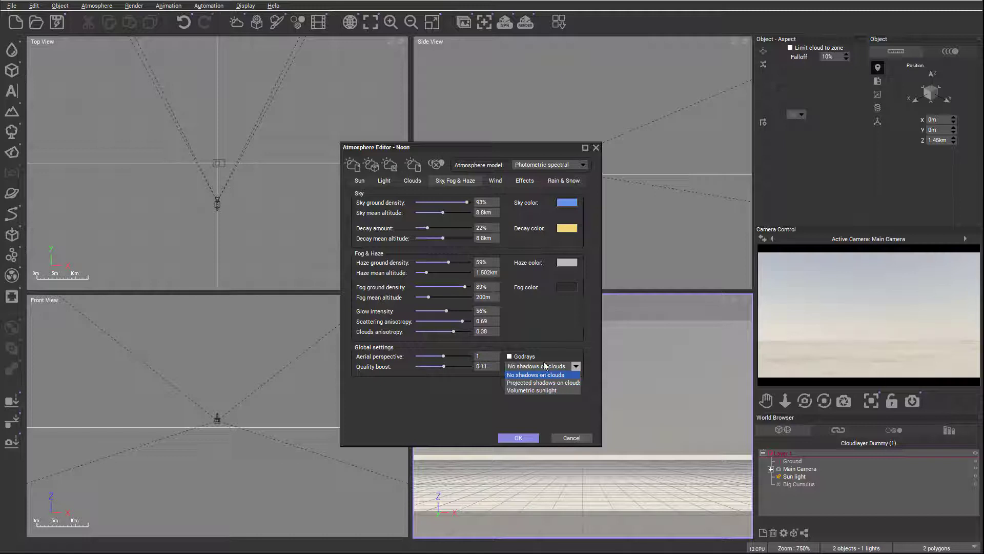
pyautogui.click(564, 339)
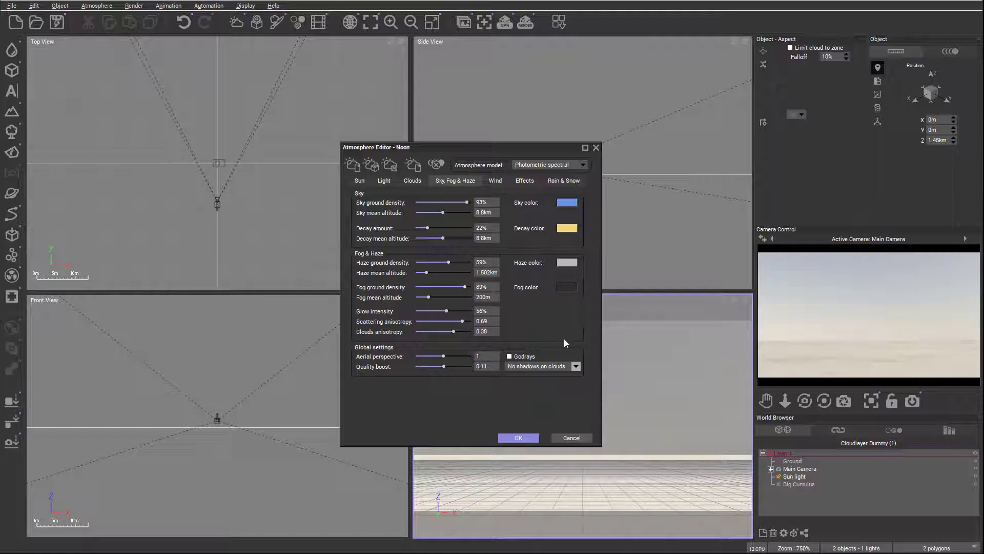